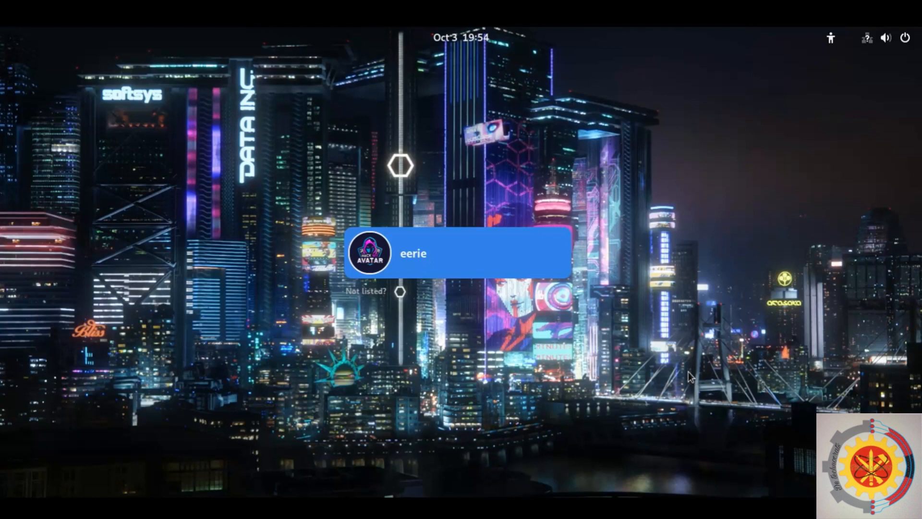
# Select the user account and enter its password to log in.
pyautogui.click(536, 252)
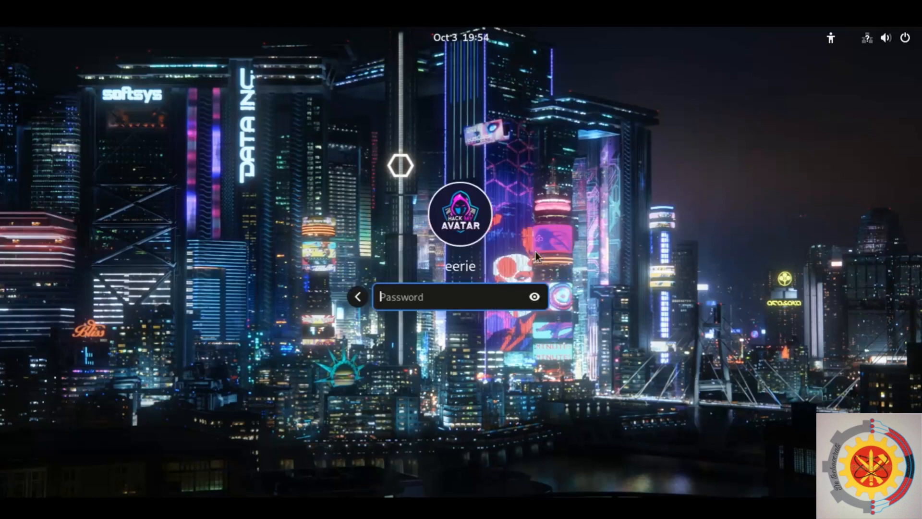
pyautogui.write('*****')
pyautogui.press('Return')
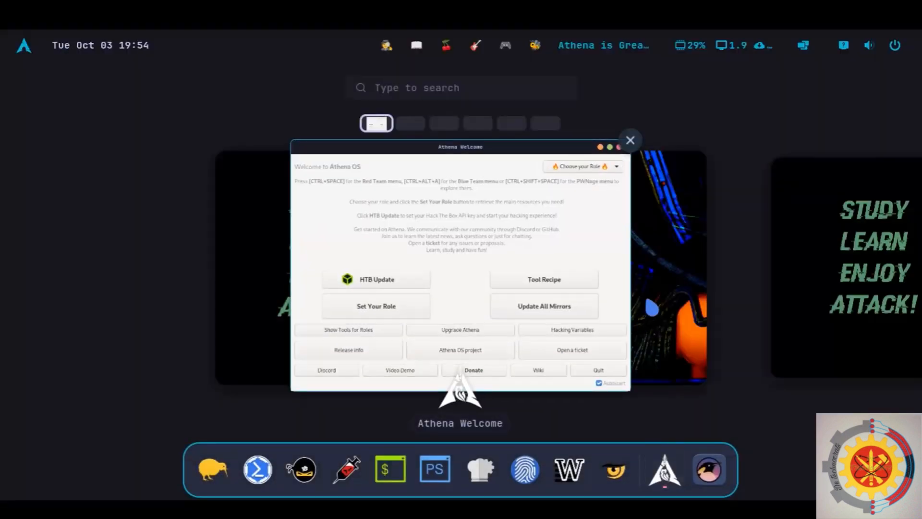
# Open the Athena Welcome window and move it on the desktop.
pyautogui.click(651, 307)
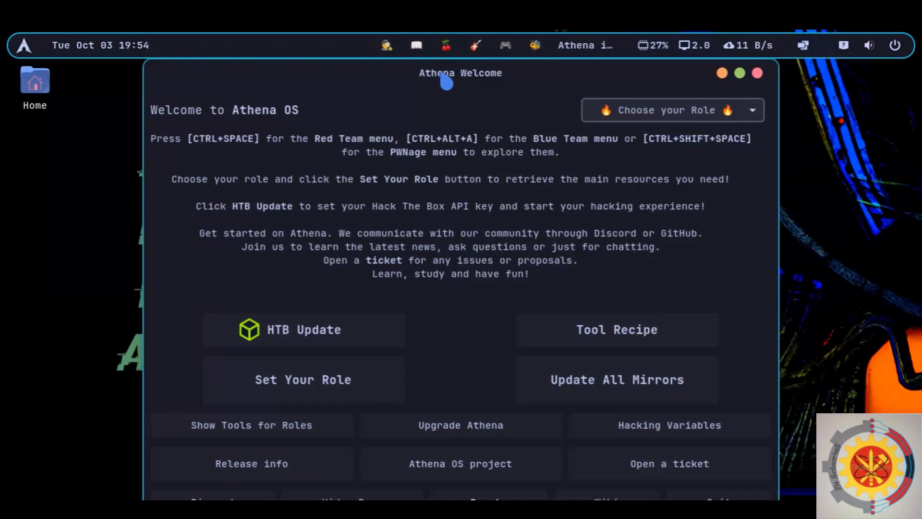
pyautogui.moveTo(405, 79); pyautogui.dragTo(533, 94)
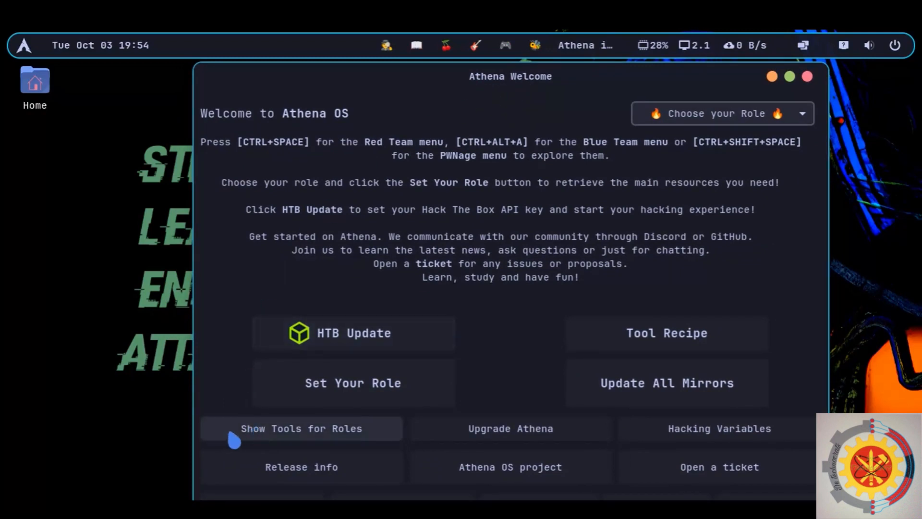
# Open the Hacking Role Tools View, close the duplicate window and reposition the remaining one.
pyautogui.click(296, 435)
pyautogui.click(145, 82)
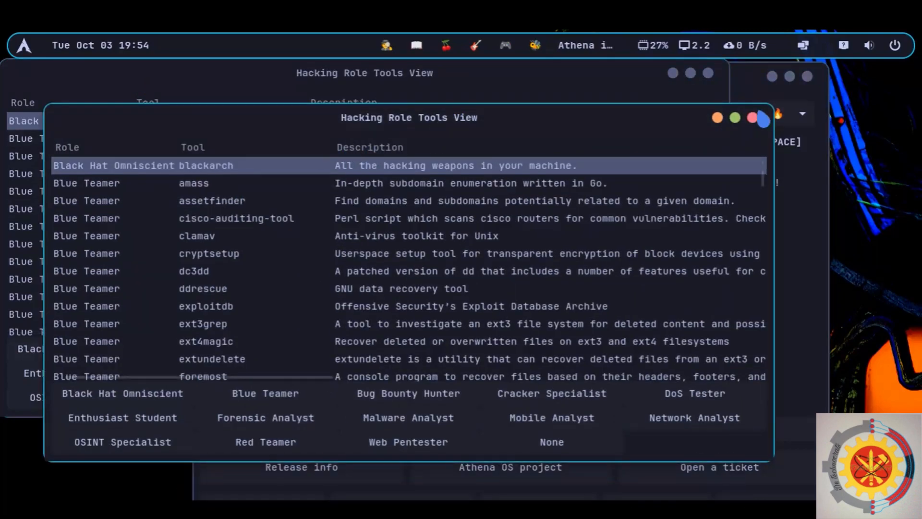
pyautogui.click(753, 118)
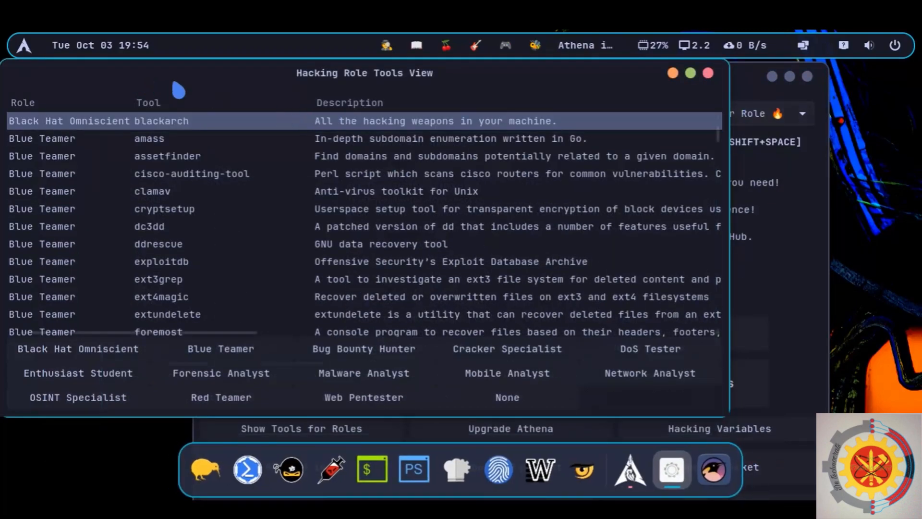
pyautogui.moveTo(179, 89); pyautogui.dragTo(360, 94)
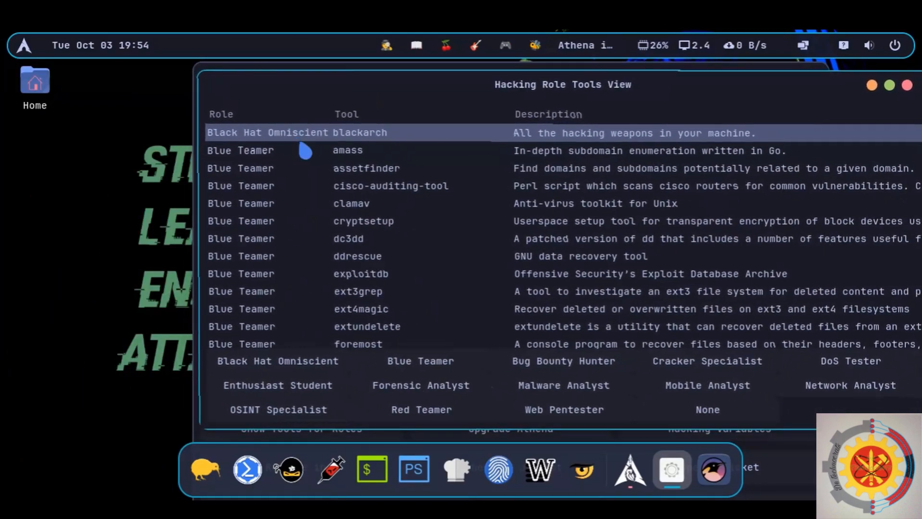
# Browse the tool lists for the Enthusiast Student and Mobile Analyst roles.
pyautogui.scroll(-6, 317, 168)
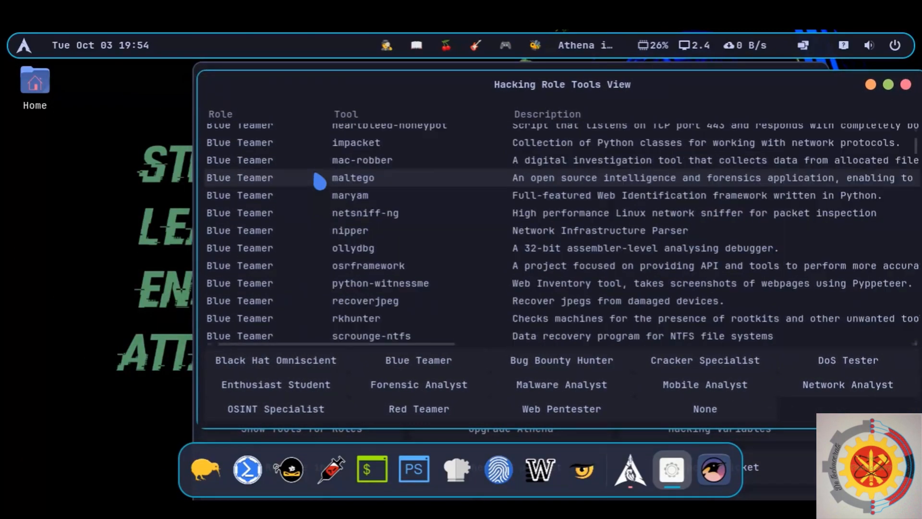
pyautogui.click(252, 391)
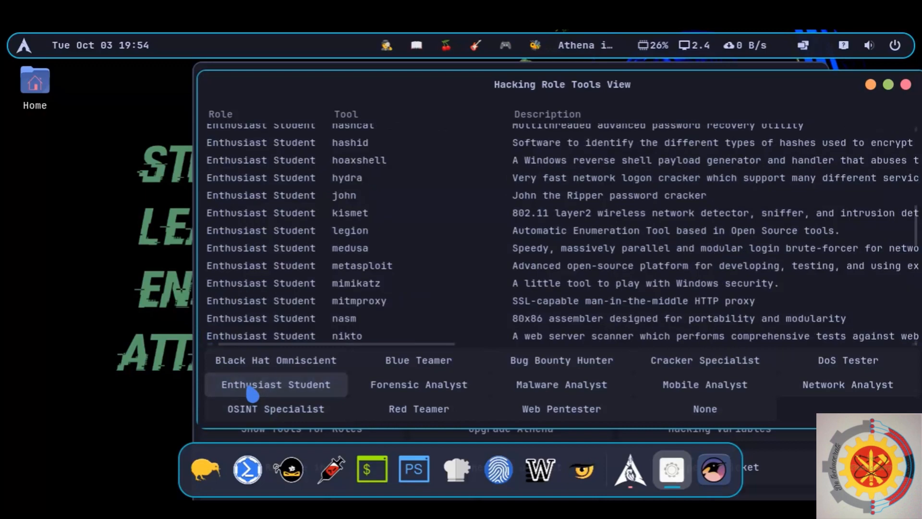
pyautogui.scroll(-2, 422, 165)
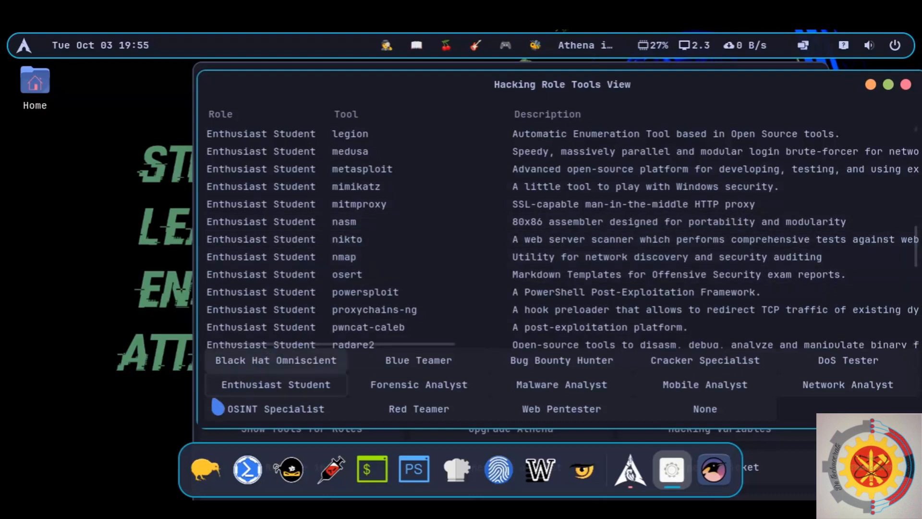
pyautogui.click(690, 387)
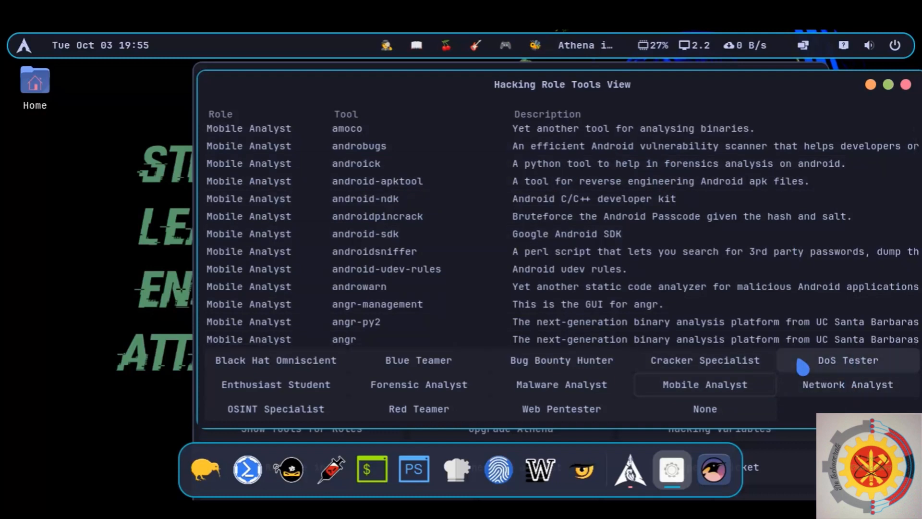
# Move and maximize the Hacking Role Tools View, then close it.
pyautogui.moveTo(759, 83); pyautogui.dragTo(549, 95)
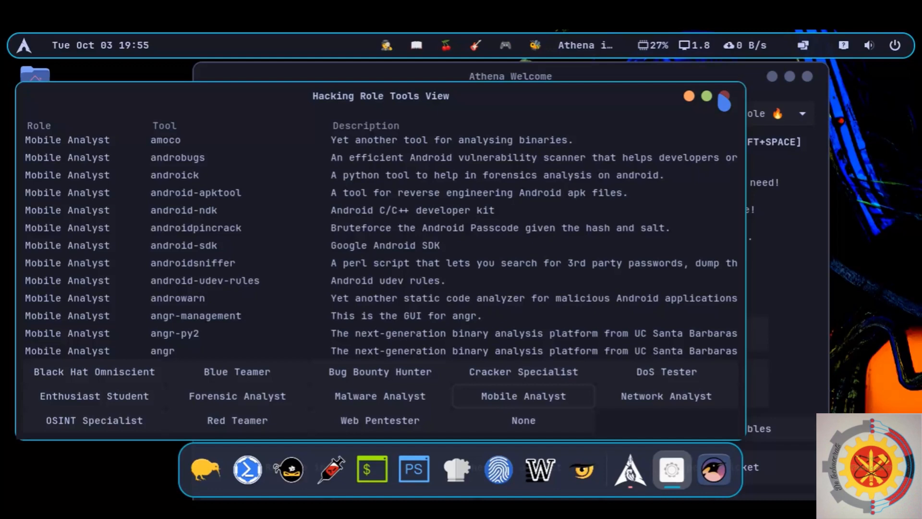
pyautogui.click(707, 96)
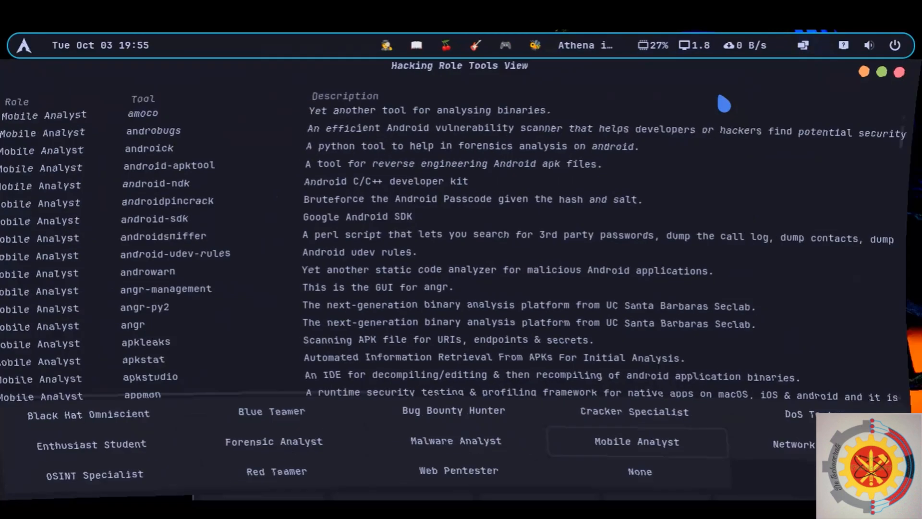
pyautogui.click(901, 73)
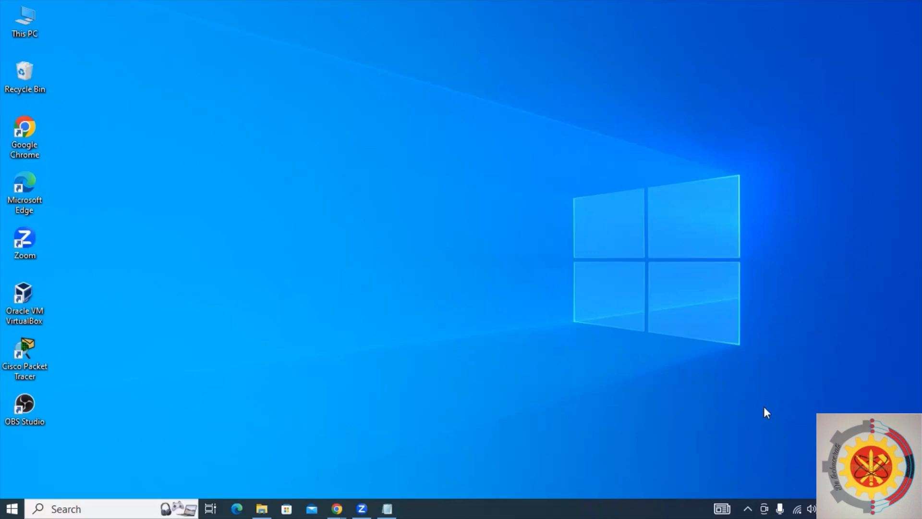
# Open the Athena OS requirements note, review the listed requirements, and minimize it.
pyautogui.click(388, 509)
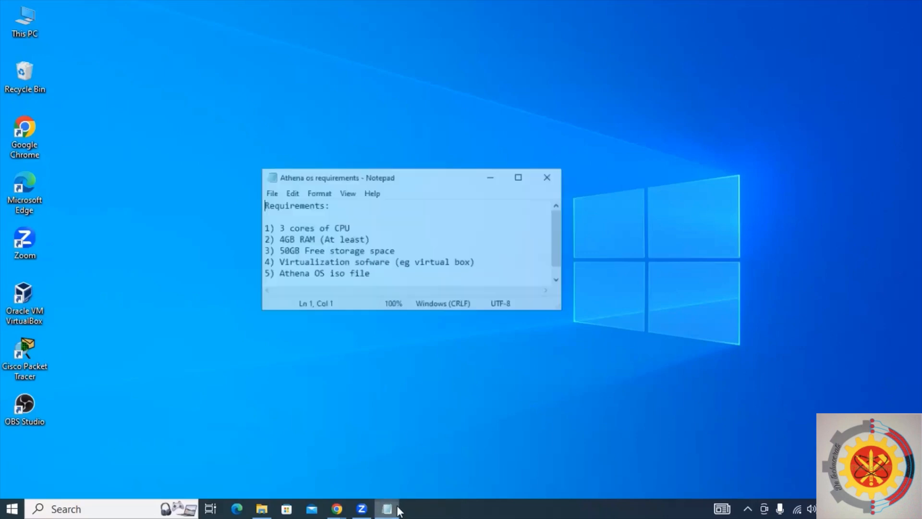
pyautogui.moveTo(467, 147); pyautogui.dragTo(465, 116)
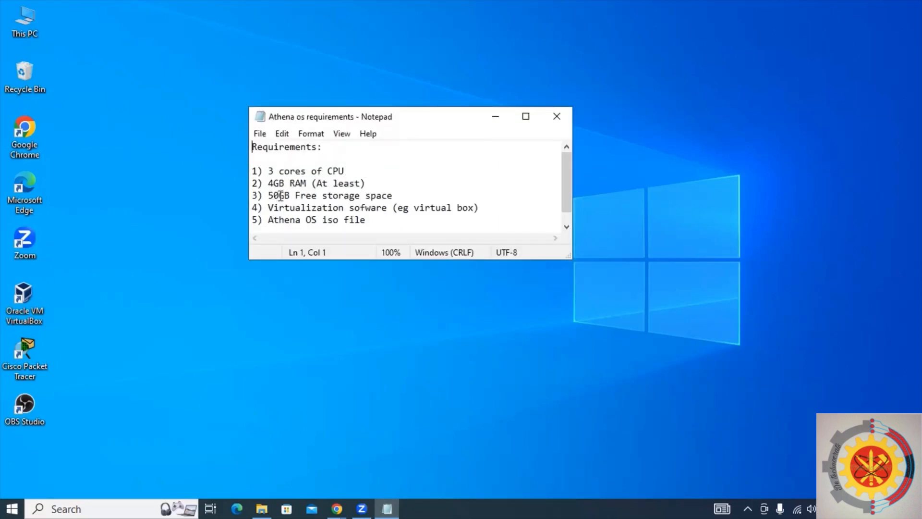
pyautogui.moveTo(284, 208); pyautogui.dragTo(403, 207)
pyautogui.click(410, 221)
pyautogui.click(495, 117)
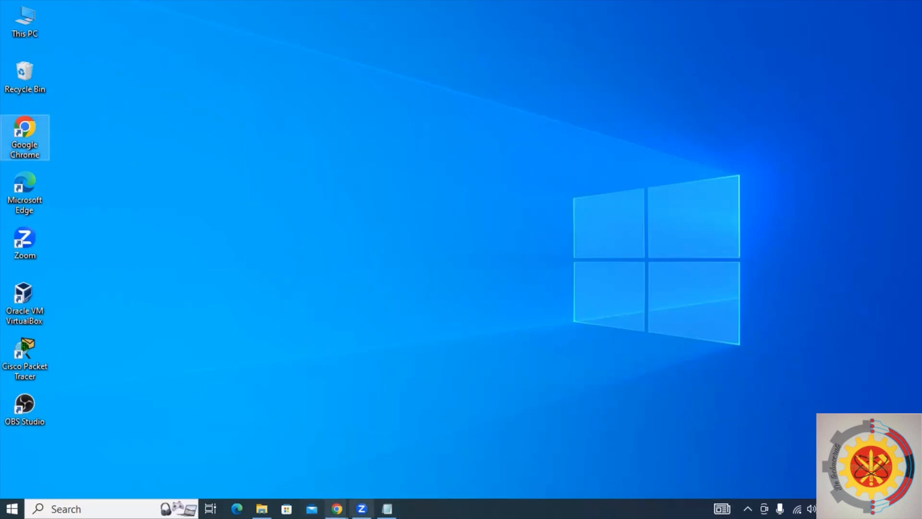
# Switch to Chrome and search Google for athena os.
pyautogui.moveTo(337, 508)
pyautogui.click(319, 468)
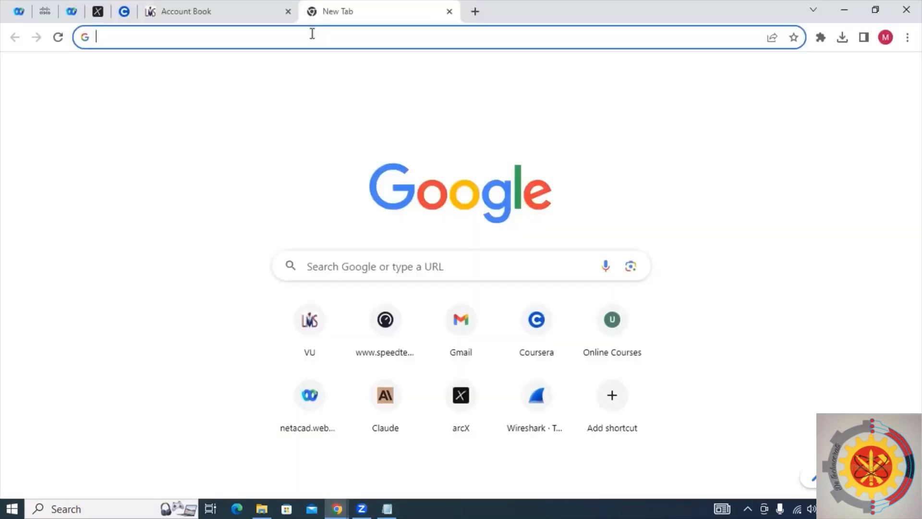
pyautogui.click(313, 35)
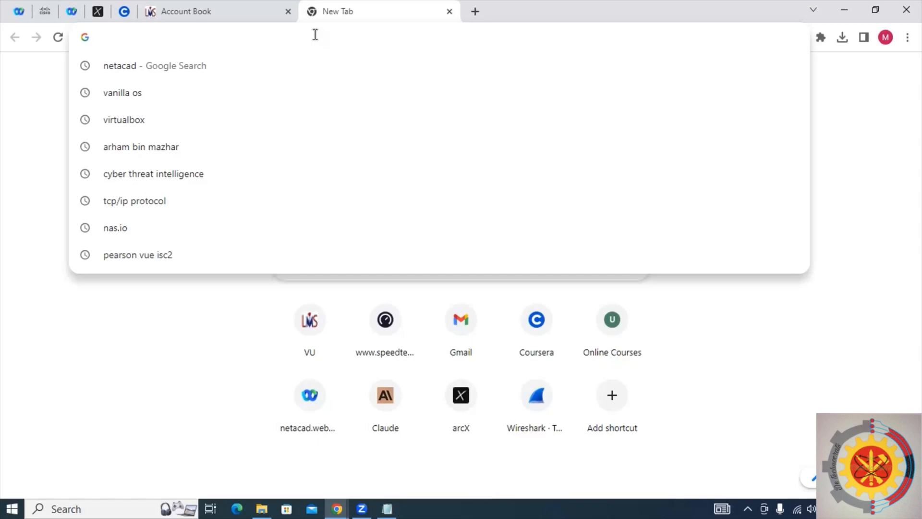
pyautogui.write('athena')
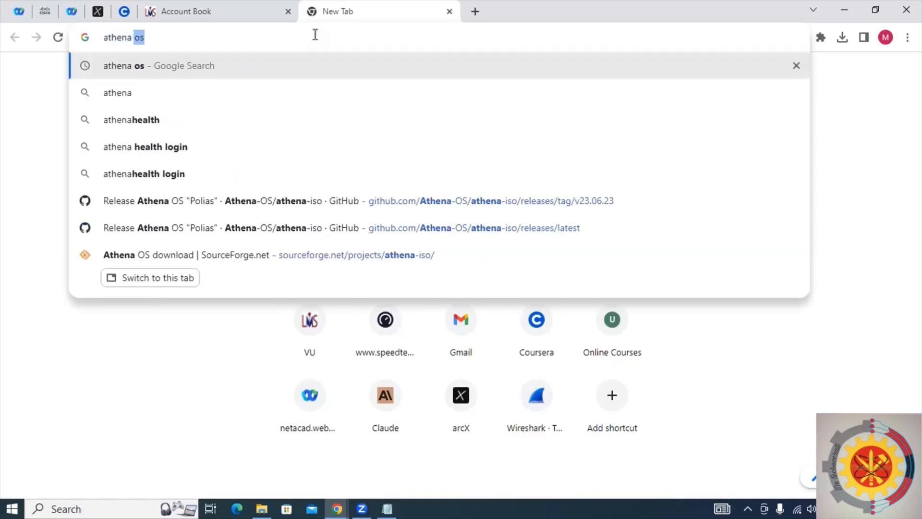
pyautogui.press('Return')
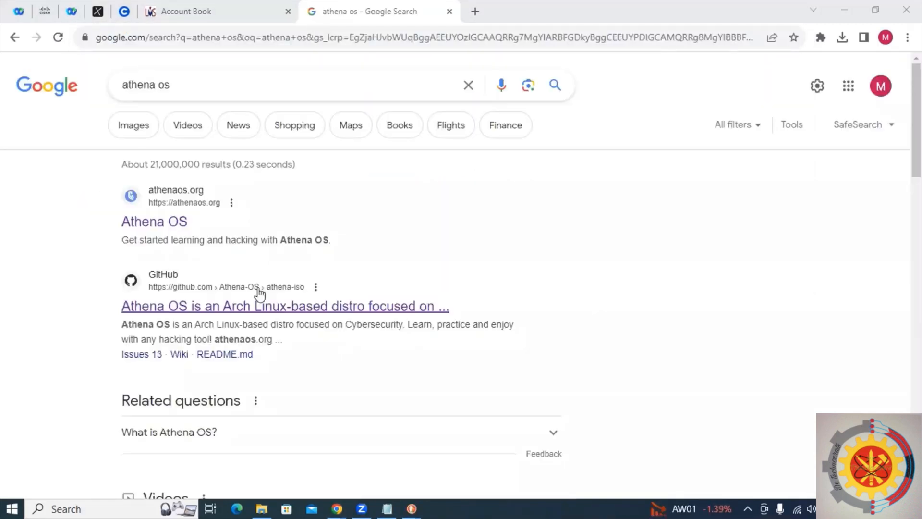
# Open the athenaos.org site and follow its link to the download page.
pyautogui.click(176, 231)
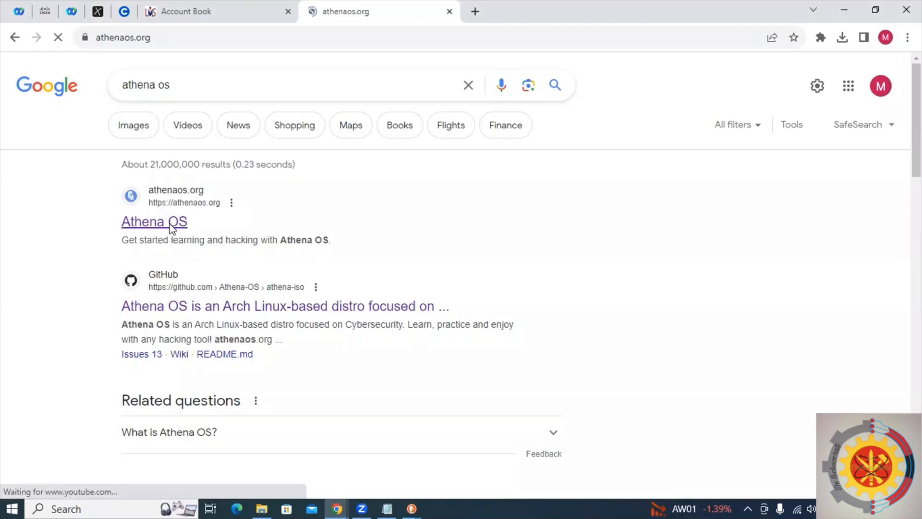
pyautogui.scroll(-1, 338, 321)
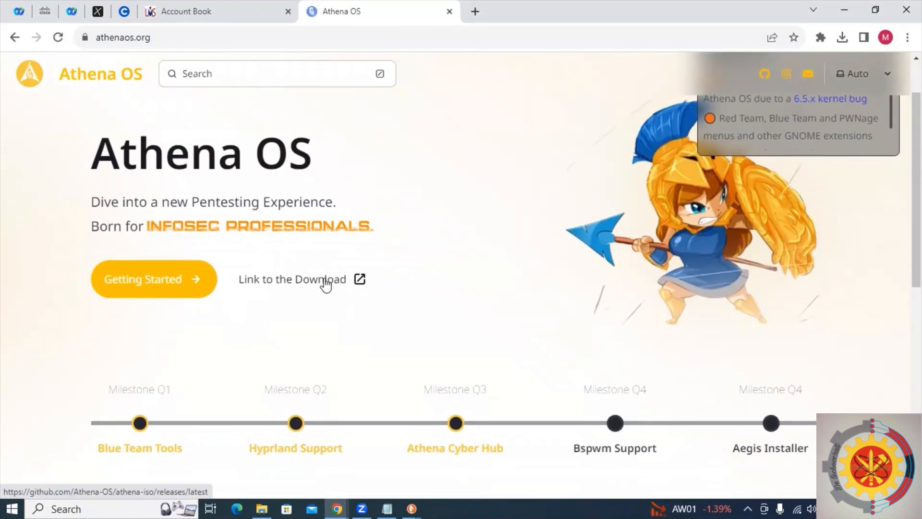
pyautogui.click(325, 283)
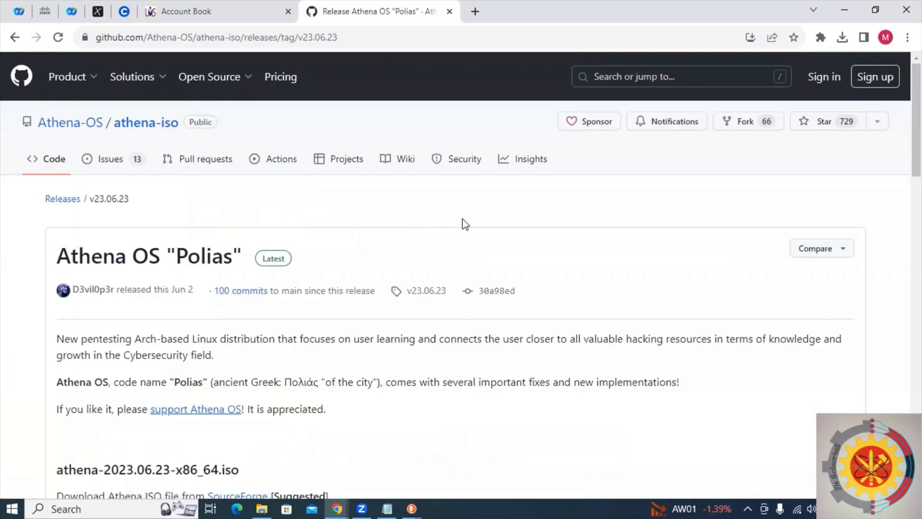
# Start downloading athena-2023.06.23-x86_64.iso from SourceForge.
pyautogui.scroll(-8, 477, 224)
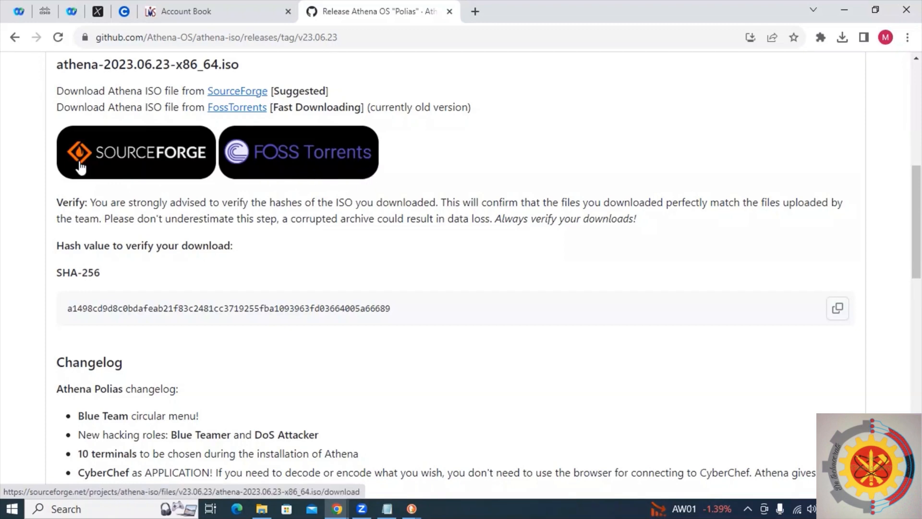
pyautogui.click(123, 158)
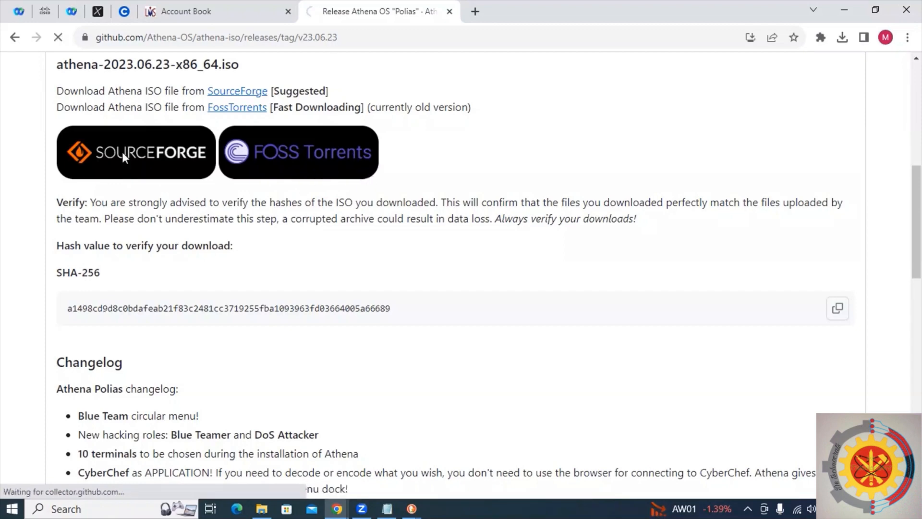
pyautogui.scroll(-3, 257, 213)
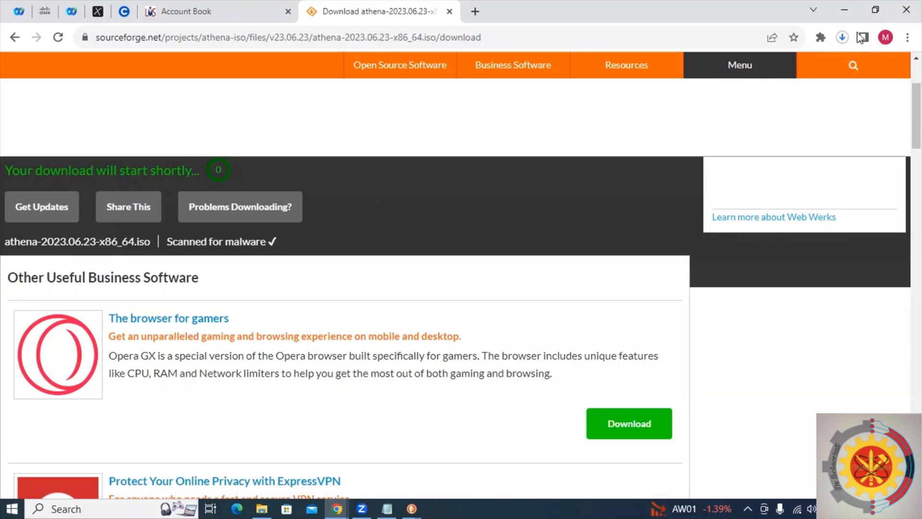
# Cancel the running ISO download and minimize the browser.
pyautogui.click(839, 38)
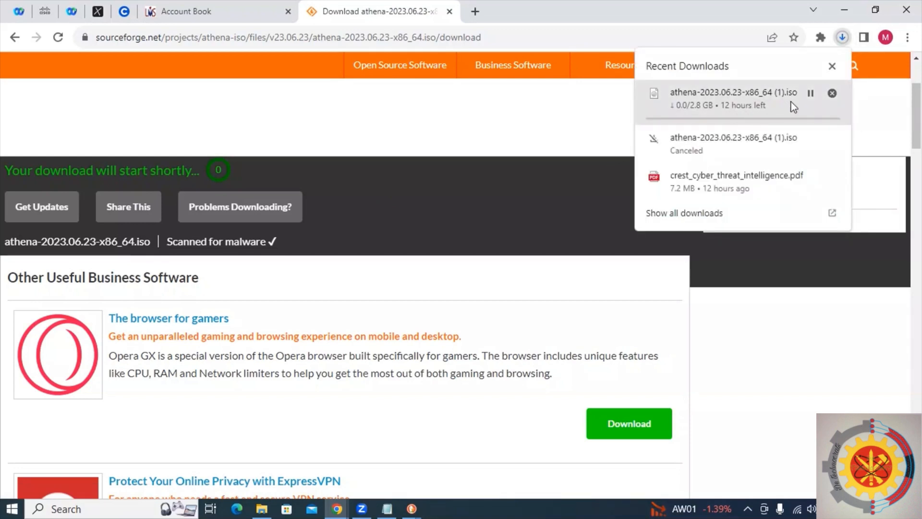
pyautogui.click(833, 93)
pyautogui.click(844, 10)
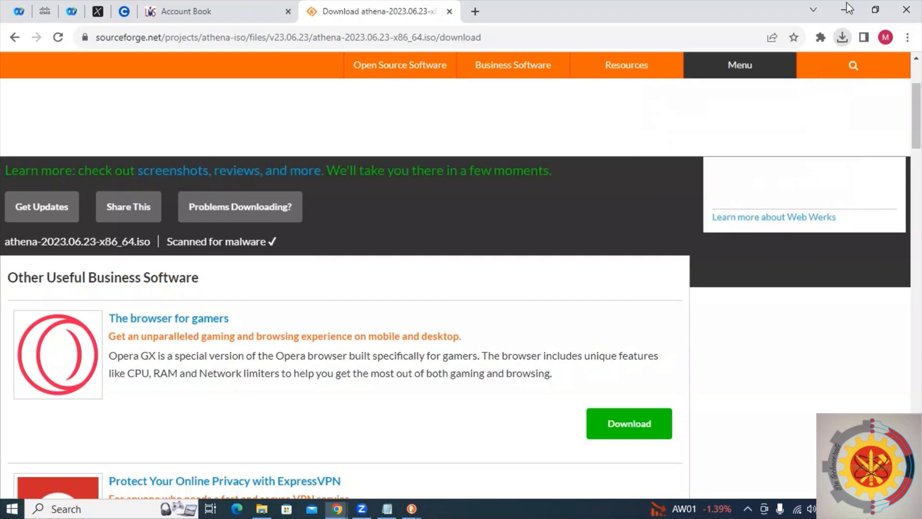
pyautogui.rightClick(454, 164)
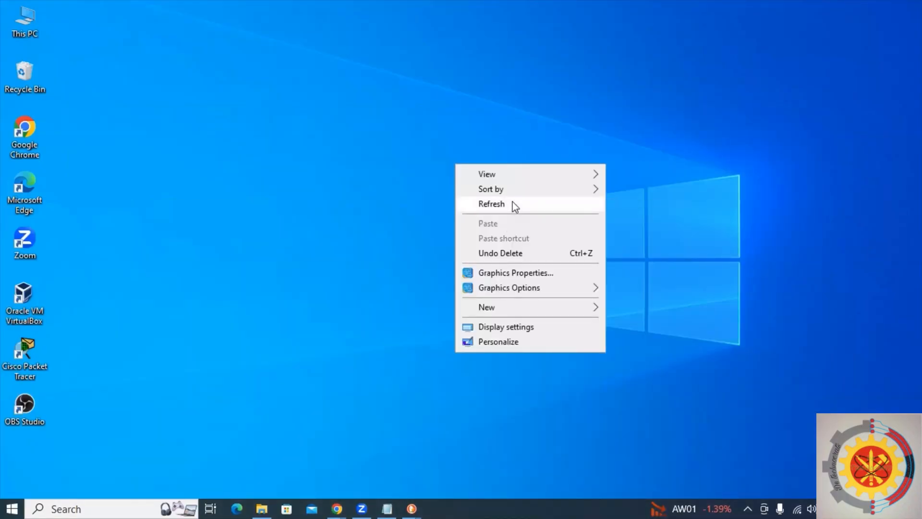
pyautogui.click(512, 201)
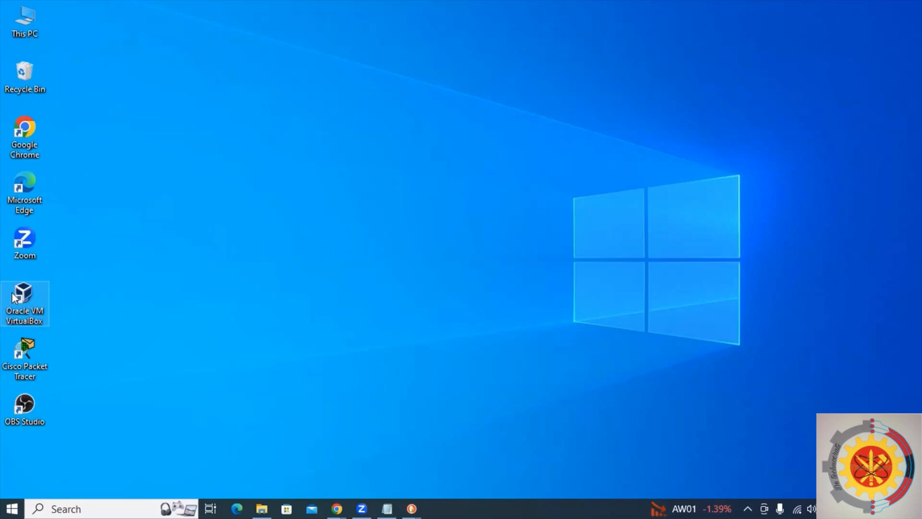
# Launch Oracle VM VirtualBox and start creating a new virtual machine.
pyautogui.doubleClick(30, 295)
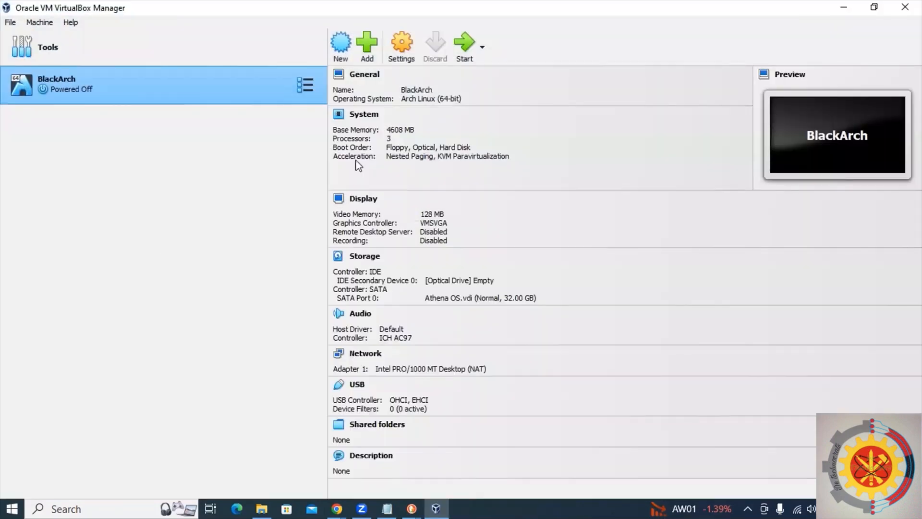
pyautogui.click(341, 42)
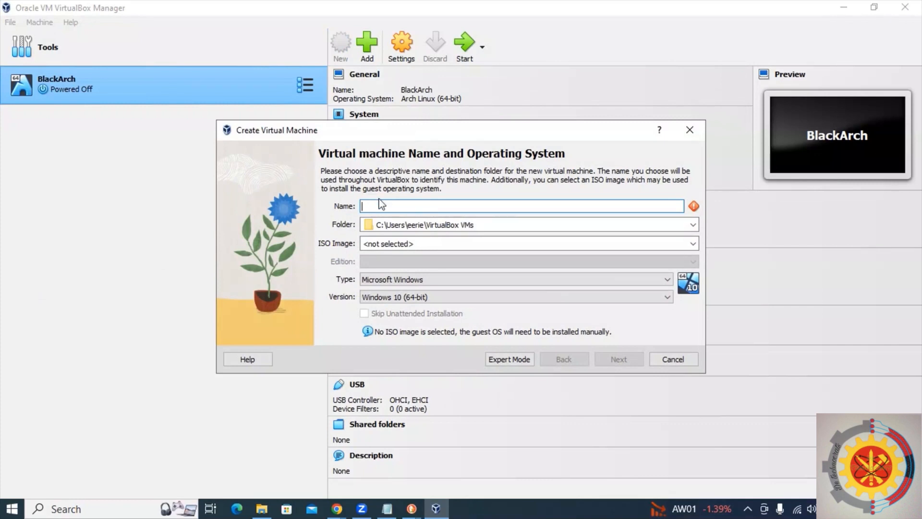
# Name the new machine Athena OS and browse for its folder in D:\installed software\vms.
pyautogui.write('Athe')
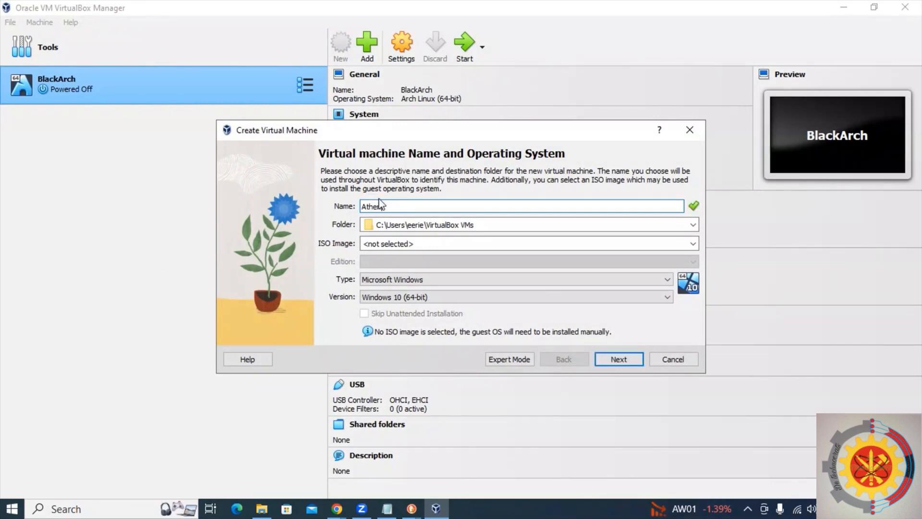
pyautogui.write('na OS')
pyautogui.click(693, 225)
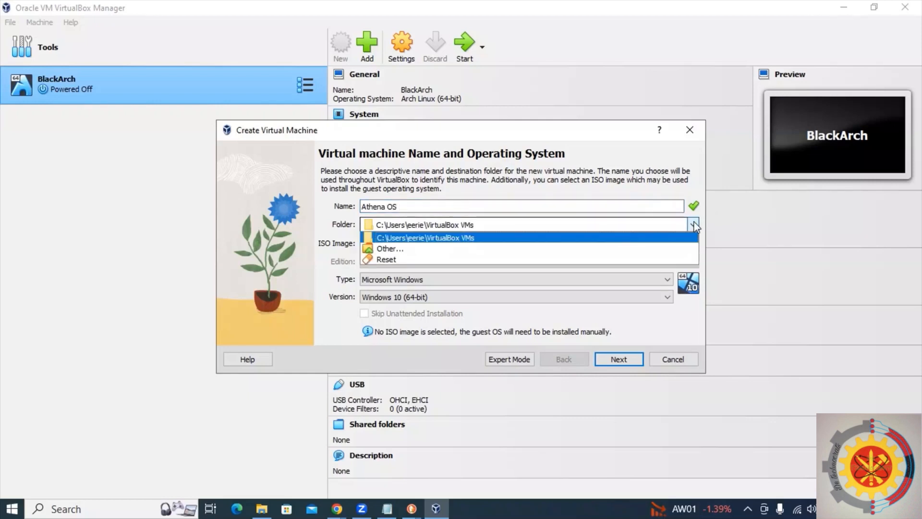
pyautogui.click(629, 249)
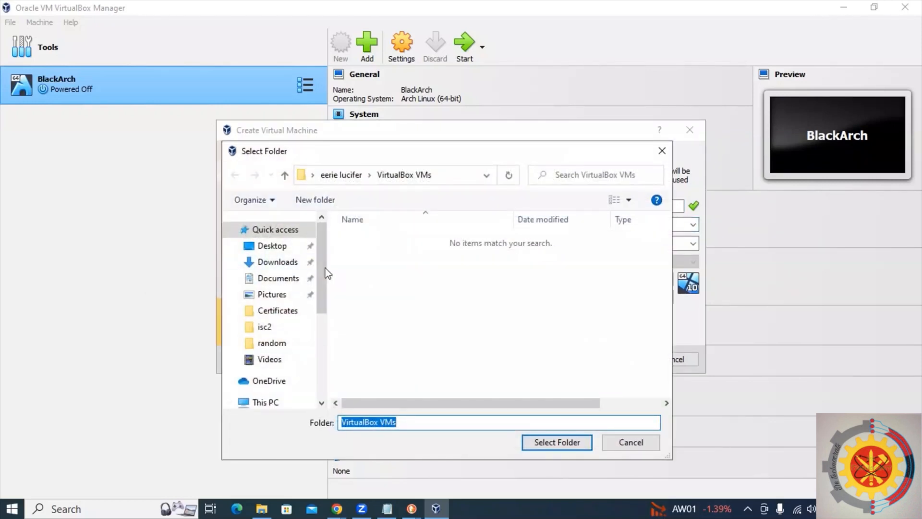
pyautogui.moveTo(325, 268); pyautogui.dragTo(324, 350)
pyautogui.click(272, 371)
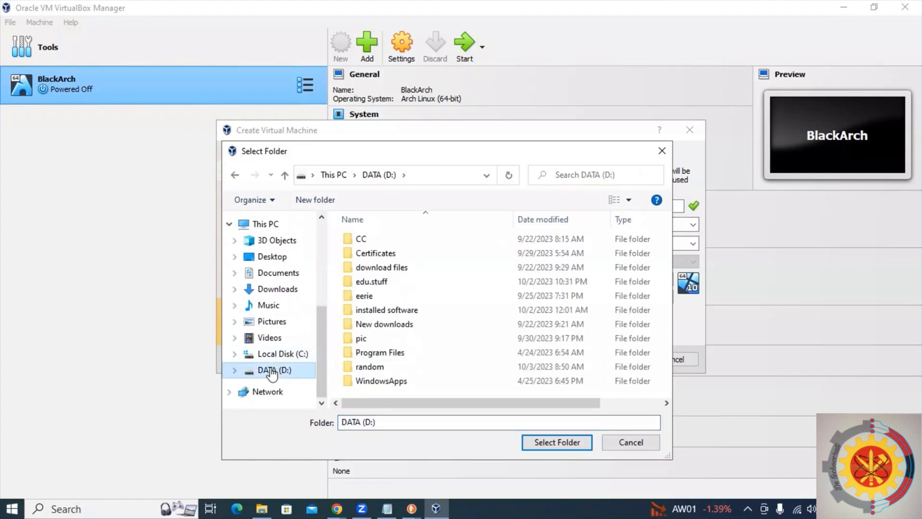
pyautogui.doubleClick(413, 310)
pyautogui.doubleClick(393, 325)
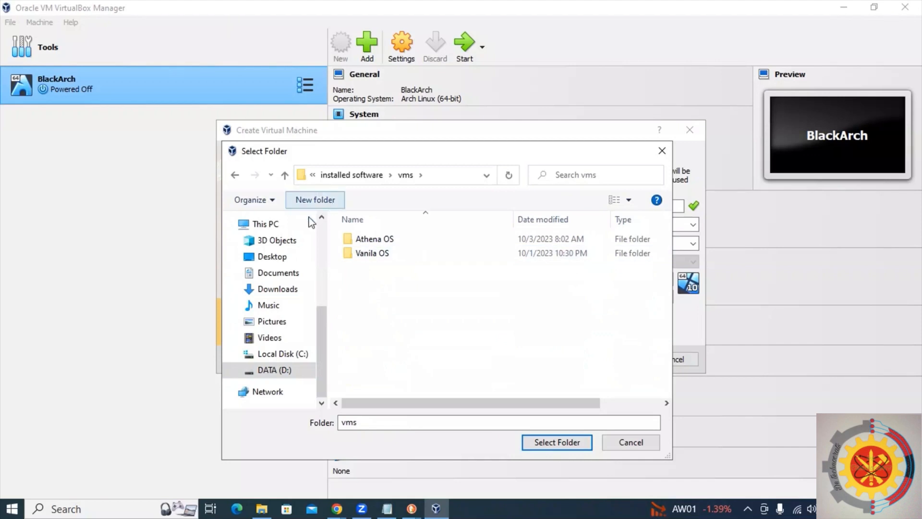
# Create a new folder named Athena OS vid and select it as the machine folder.
pyautogui.click(317, 201)
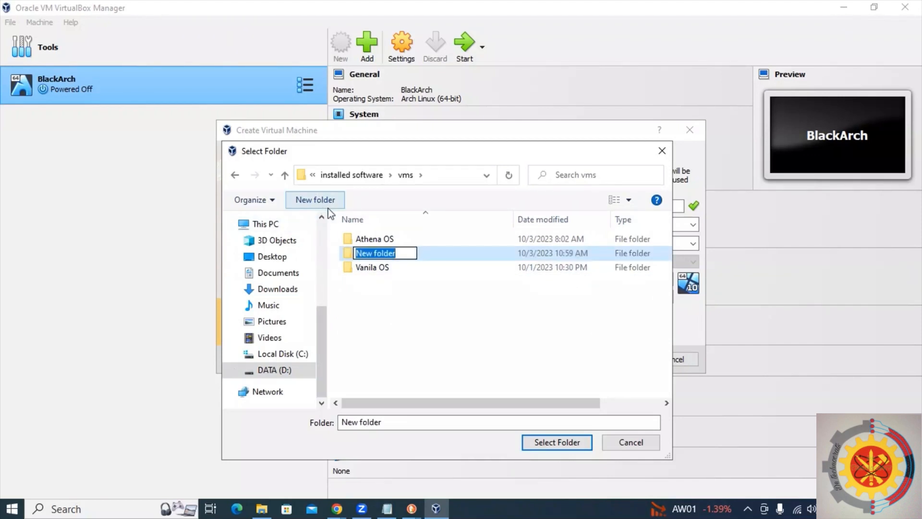
pyautogui.write('Athena')
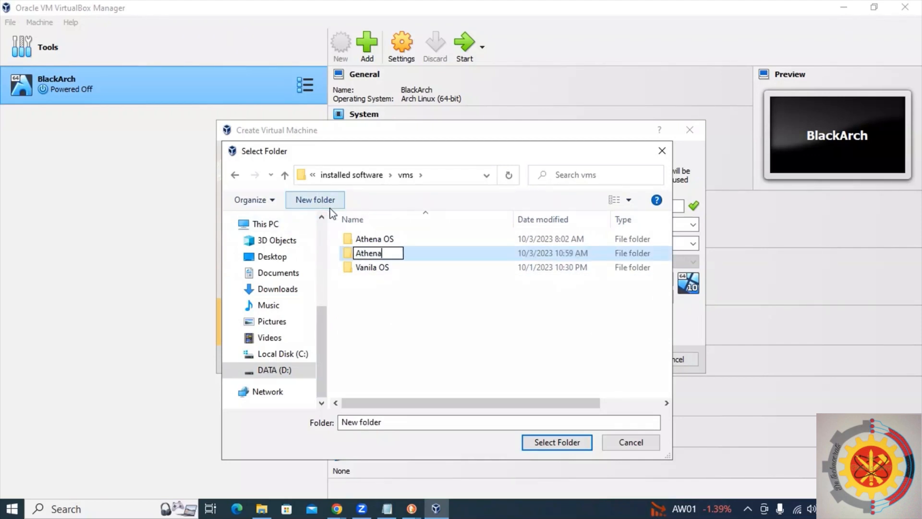
pyautogui.write(' OS vid')
pyautogui.press('Return')
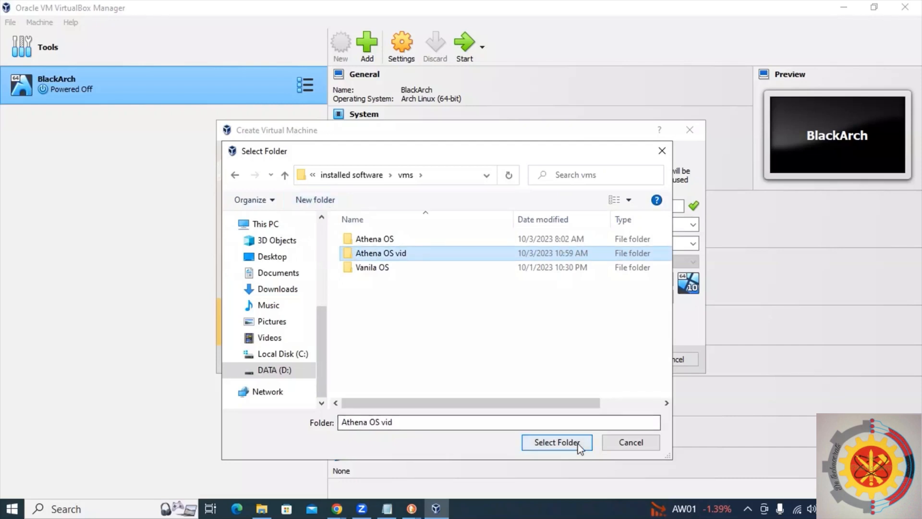
pyautogui.click(556, 442)
# Set the type to Linux and the version to Arch Linux (64-bit), and continue.
pyautogui.click(495, 280)
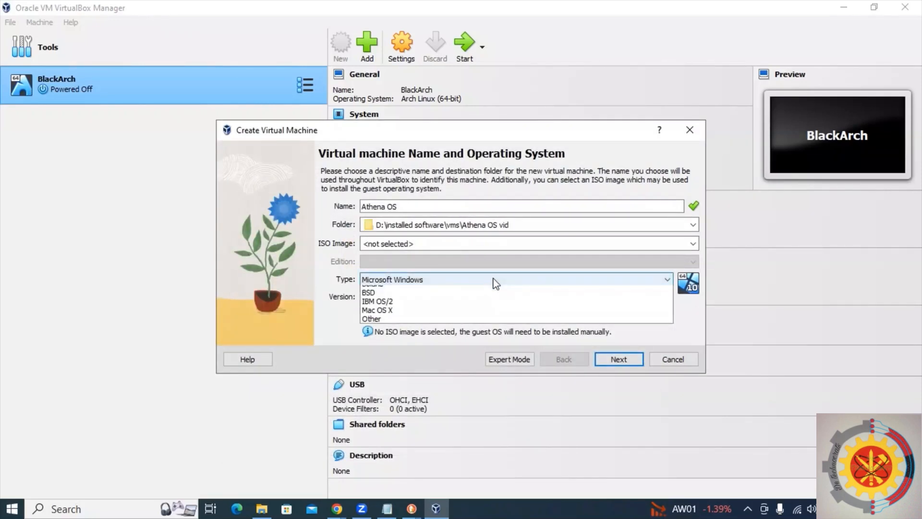
pyautogui.click(493, 300)
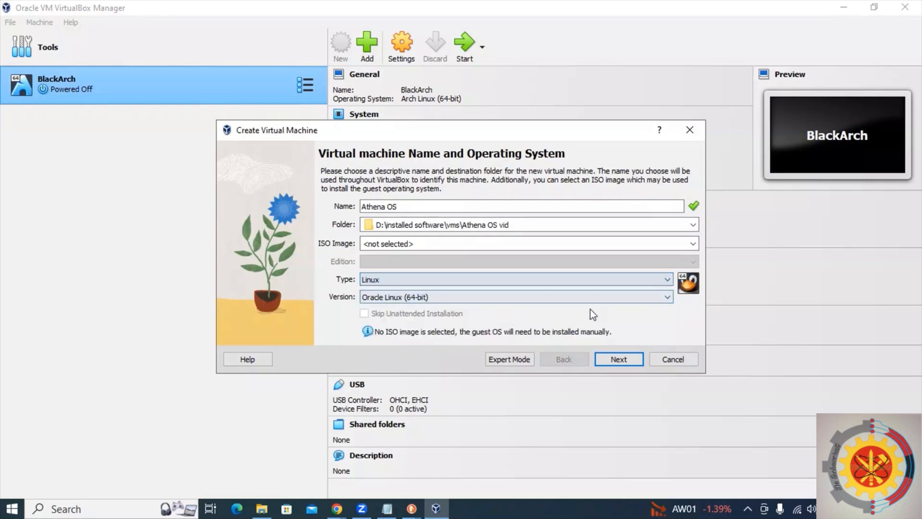
pyautogui.click(612, 297)
pyautogui.scroll(12, 573, 338)
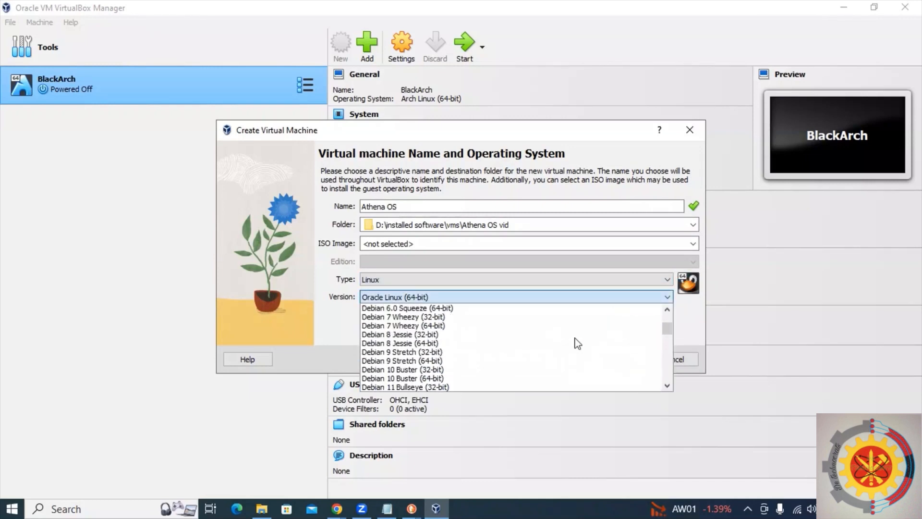
pyautogui.scroll(2, 578, 343)
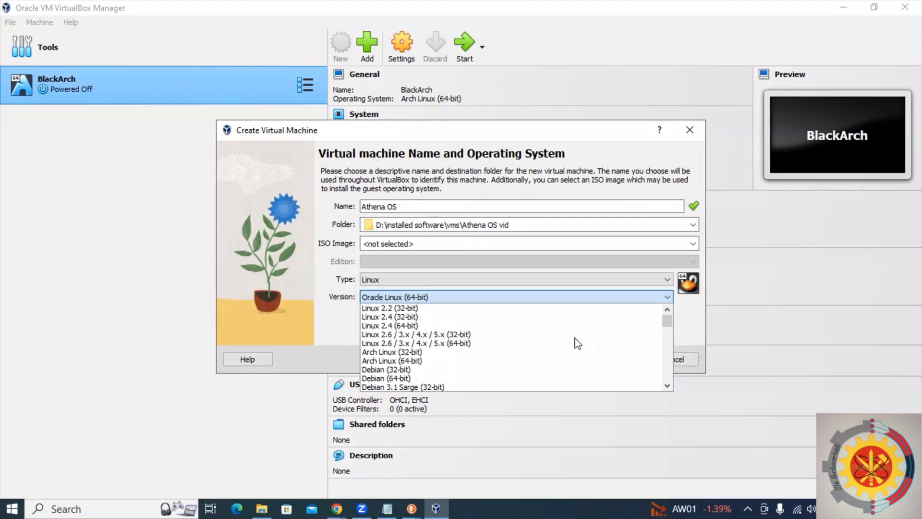
pyautogui.click(512, 360)
pyautogui.click(629, 359)
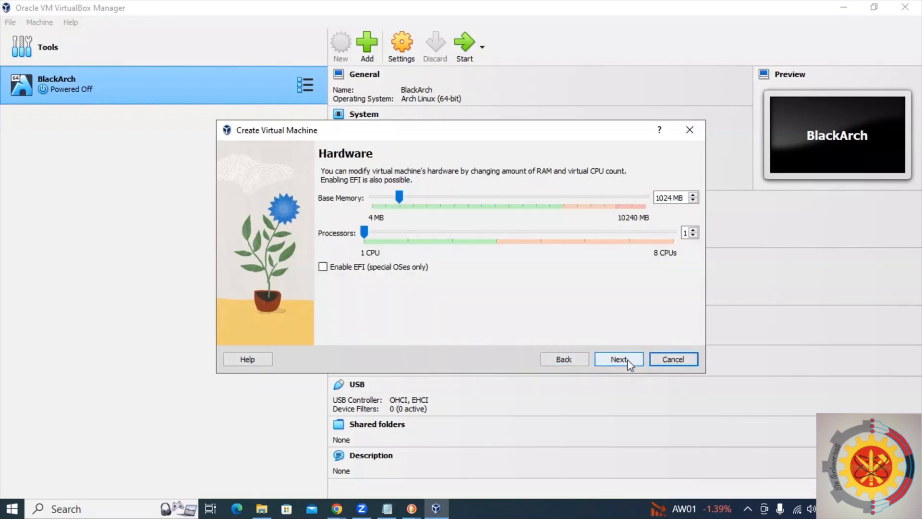
# Set base memory to 4096 MB and processors to 3, and continue.
pyautogui.moveTo(399, 198); pyautogui.dragTo(483, 207)
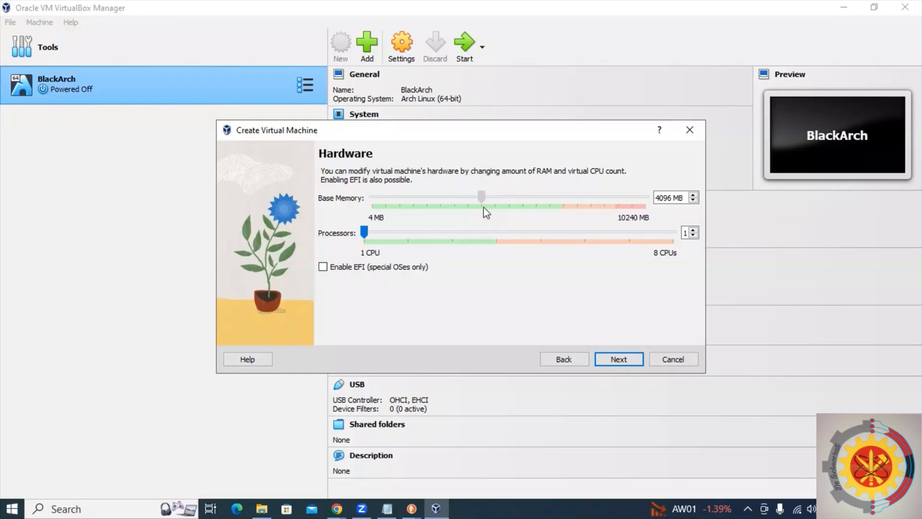
pyautogui.click(444, 238)
pyautogui.click(454, 237)
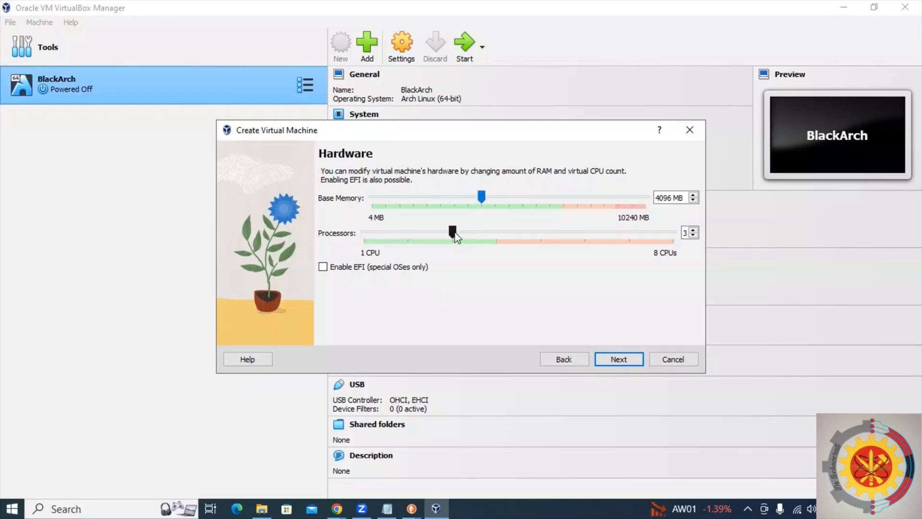
pyautogui.click(627, 363)
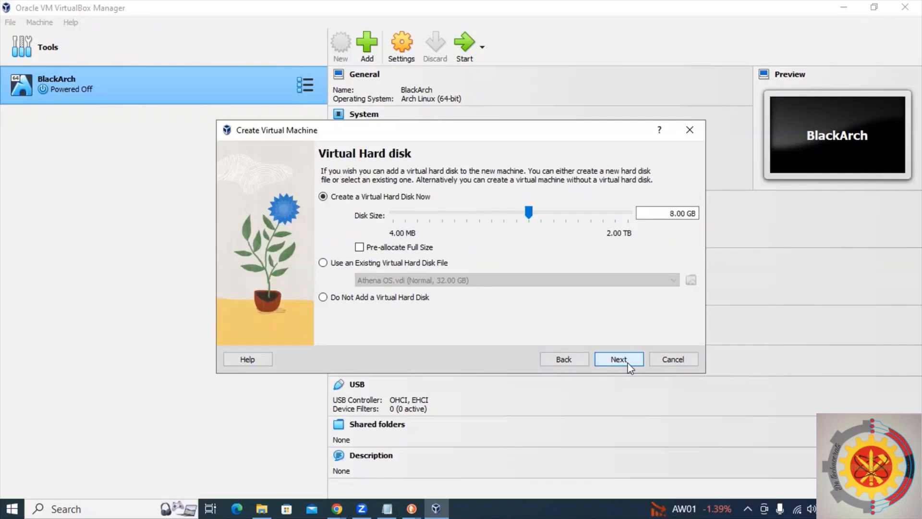
# Create a new virtual hard disk of about 51 GB and finish creating the machine.
pyautogui.click(566, 212)
pyautogui.click(567, 212)
pyautogui.click(567, 212)
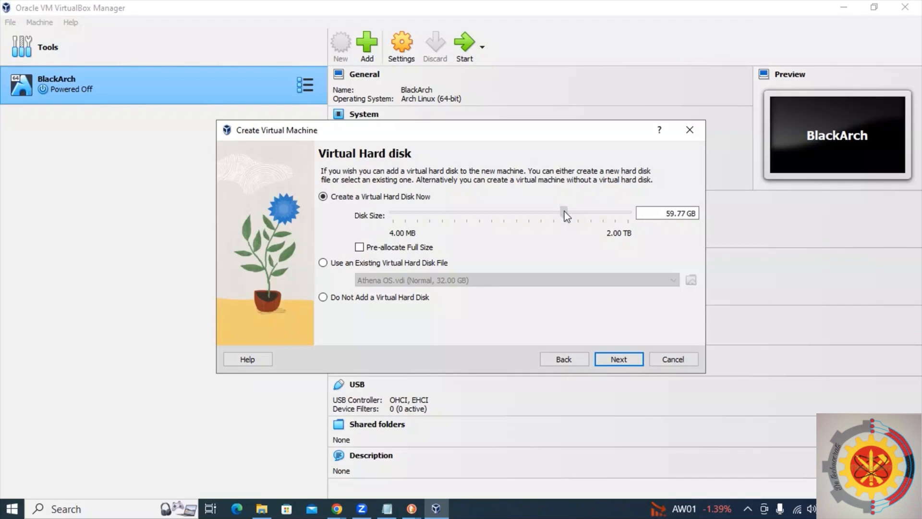
pyautogui.moveTo(564, 211); pyautogui.dragTo(563, 211)
pyautogui.click(623, 358)
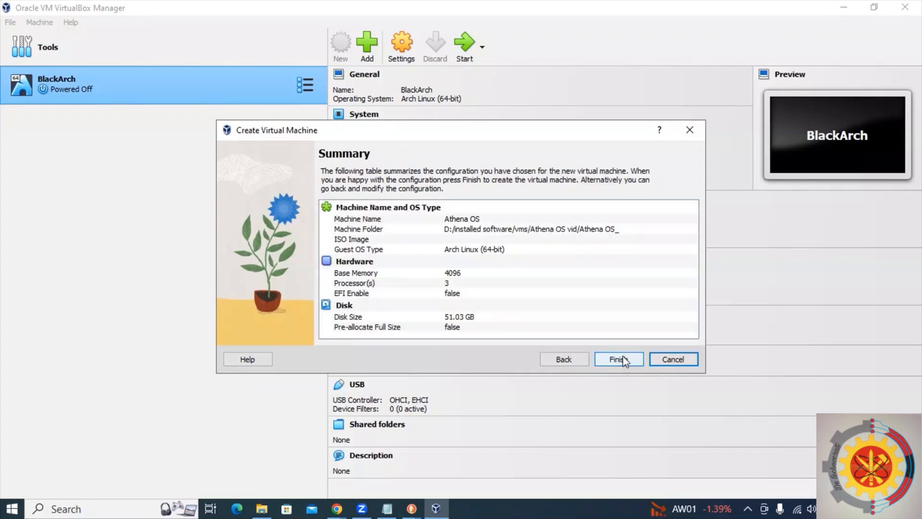
pyautogui.click(619, 360)
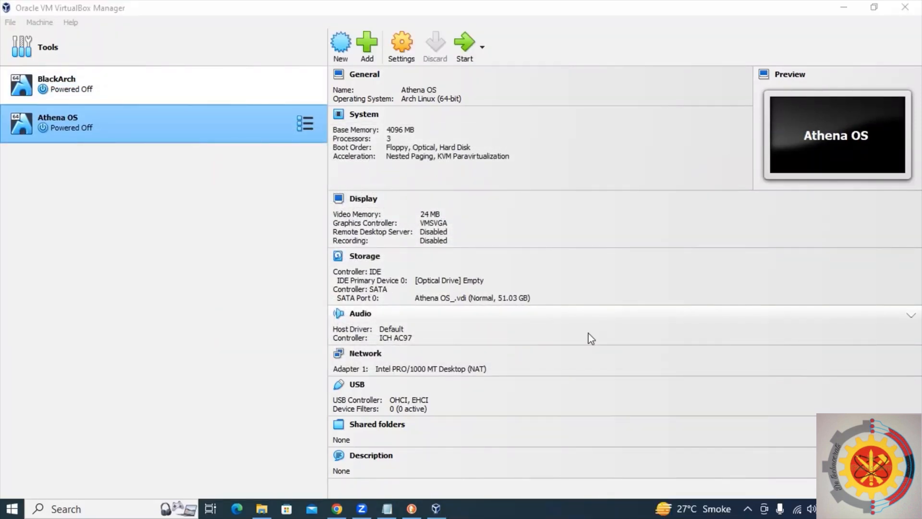
# Open the Athena OS settings and set Shared Clipboard and Drag'n'Drop to Bidirectional.
pyautogui.click(408, 48)
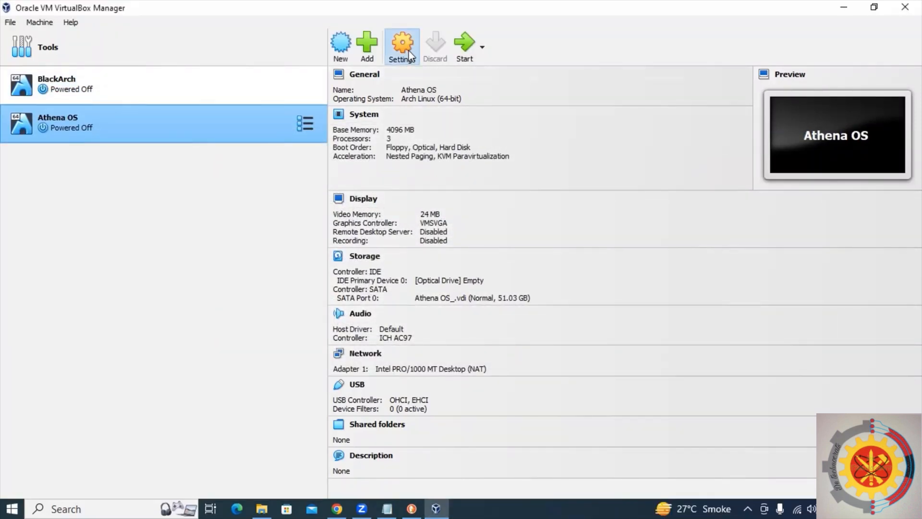
pyautogui.click(396, 140)
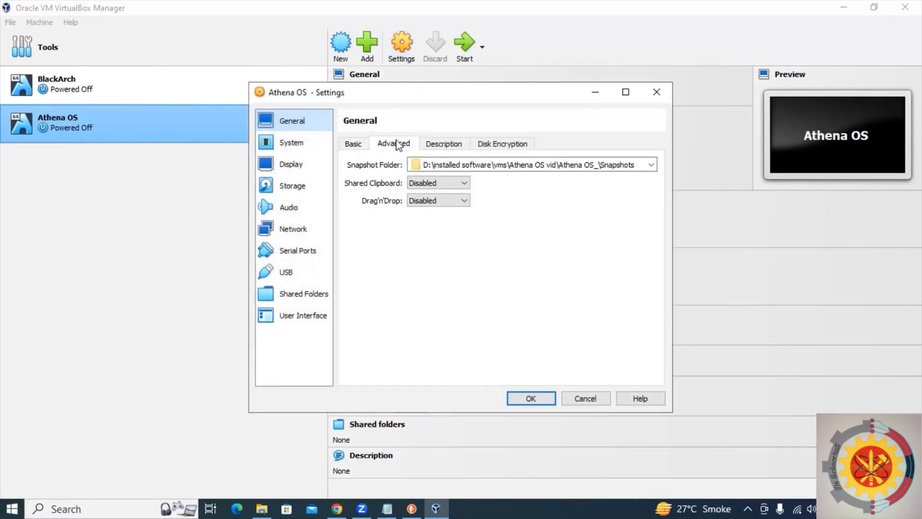
pyautogui.click(425, 183)
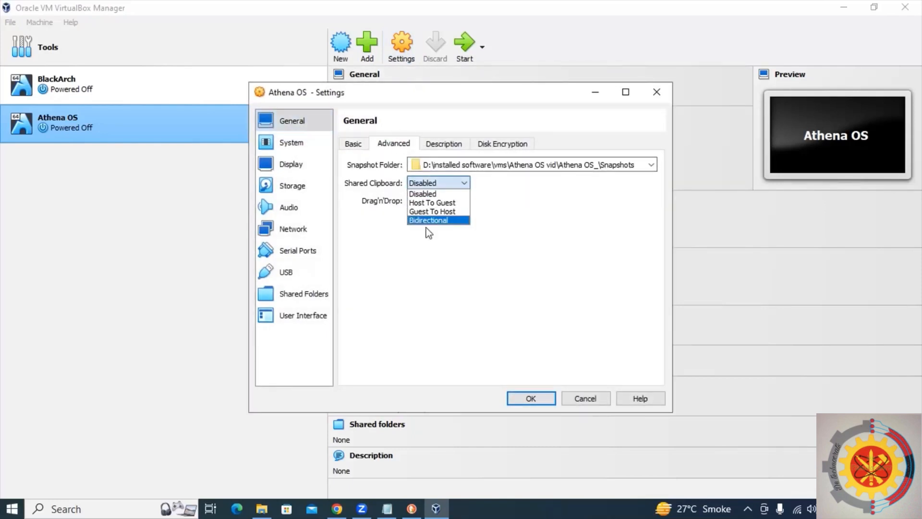
pyautogui.click(426, 220)
pyautogui.click(433, 202)
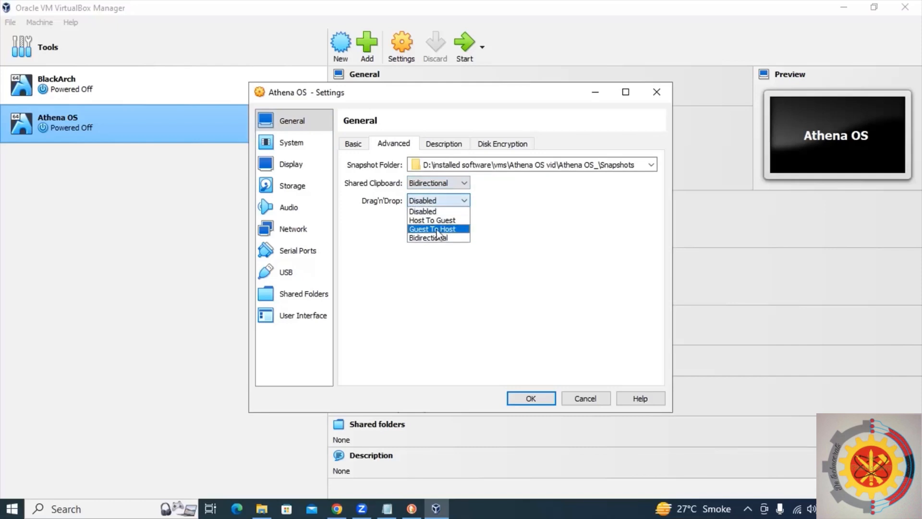
pyautogui.click(435, 237)
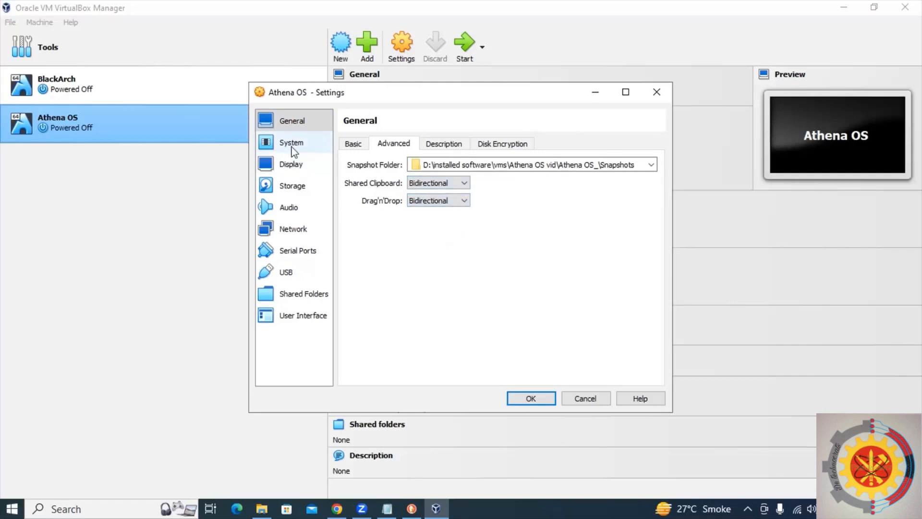
# Raise the display's video memory to 128 MB.
pyautogui.click(291, 165)
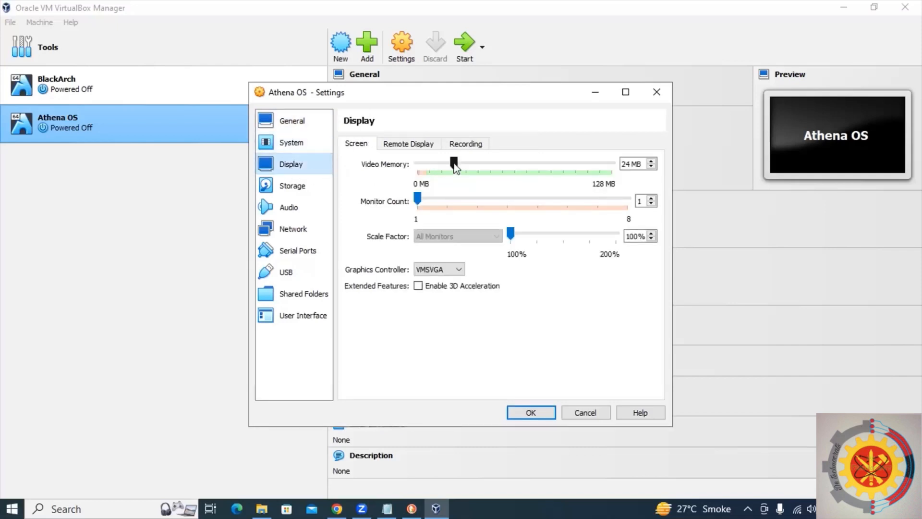
pyautogui.moveTo(453, 164); pyautogui.dragTo(460, 163)
pyautogui.moveTo(645, 166); pyautogui.dragTo(645, 166)
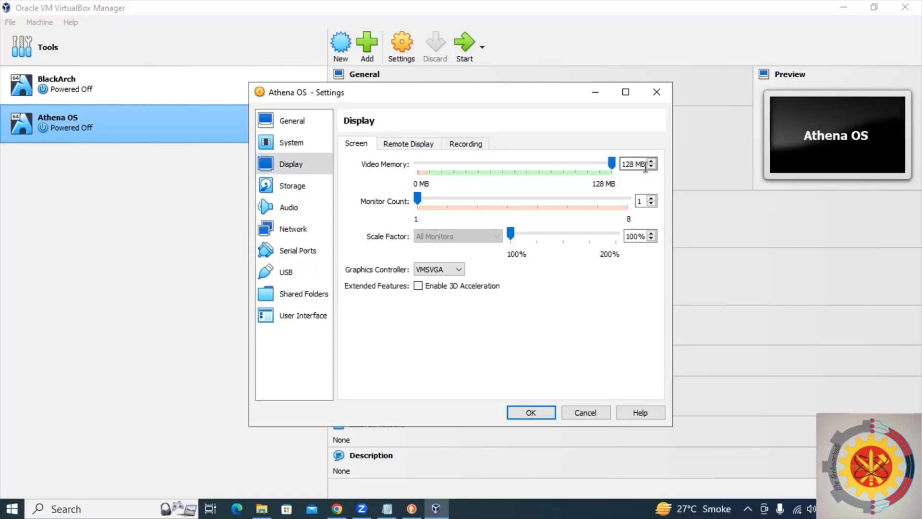
# Attach athena-2023.06.23-x86_64 ISO from Downloads to the empty optical drive.
pyautogui.click(302, 192)
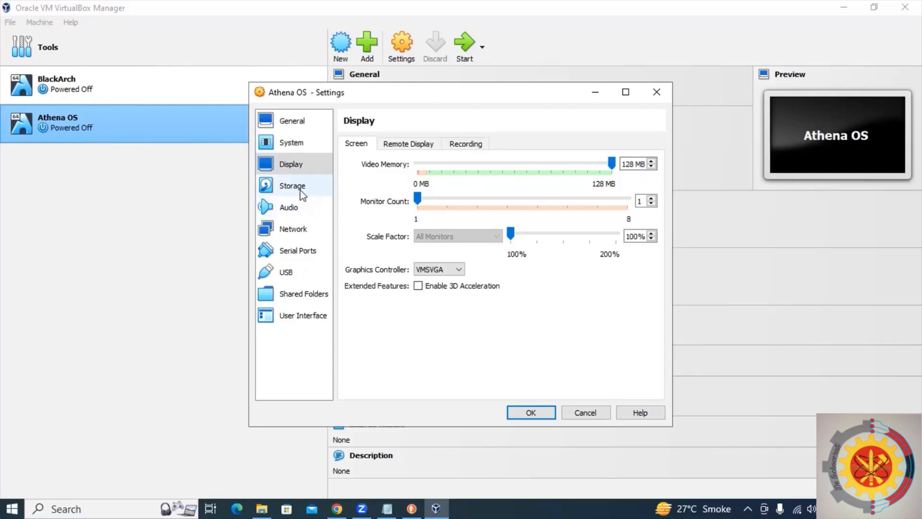
pyautogui.click(380, 174)
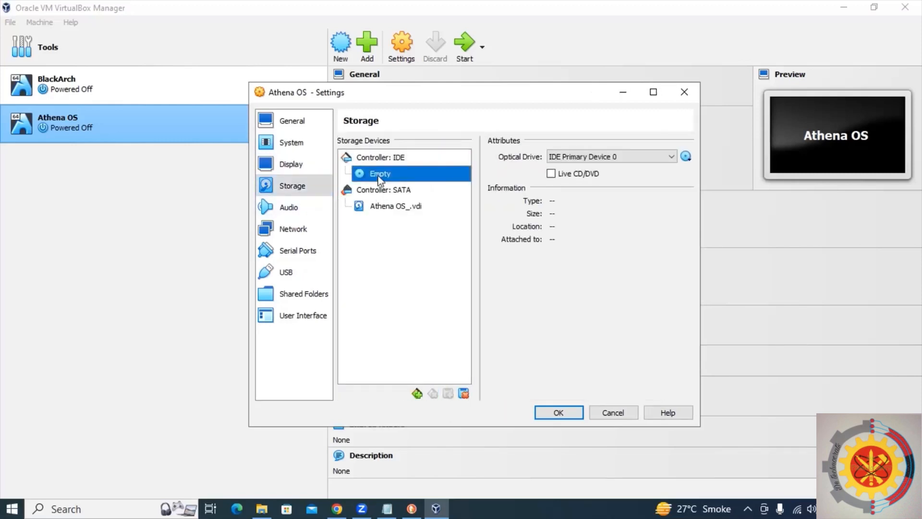
pyautogui.click(685, 160)
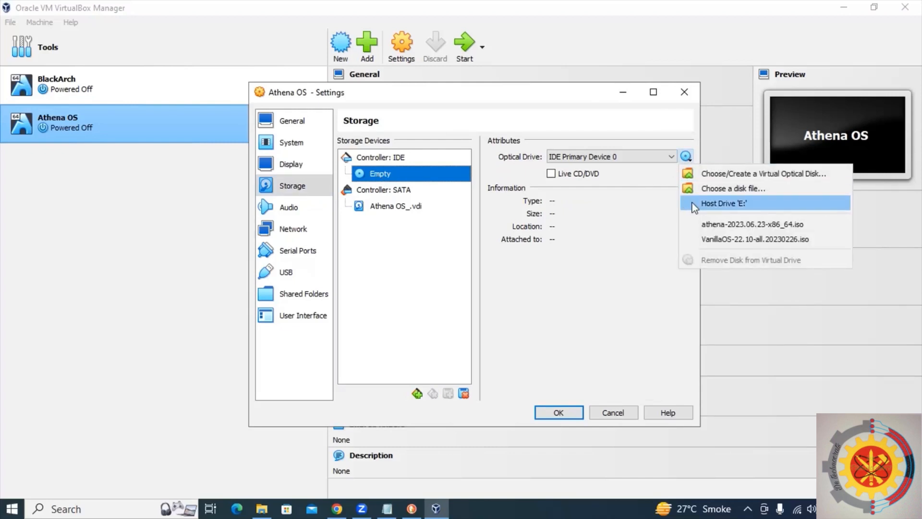
pyautogui.click(696, 190)
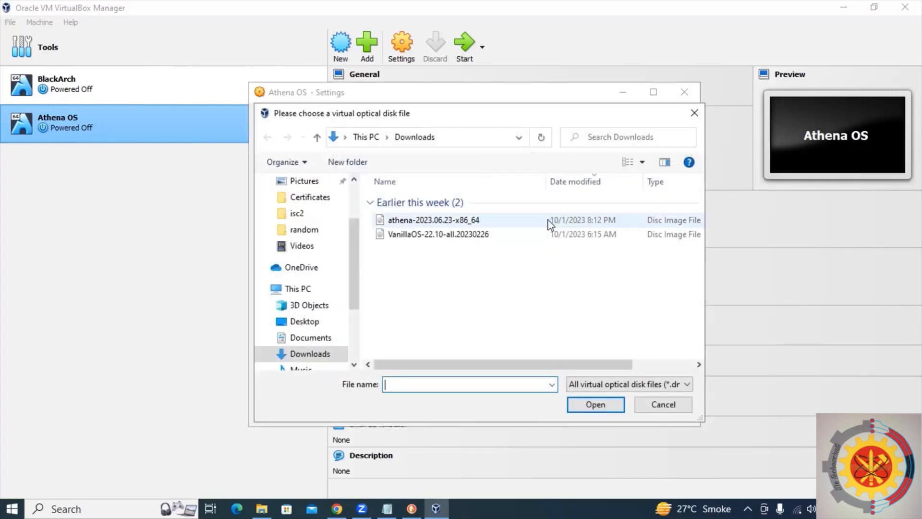
pyautogui.doubleClick(546, 220)
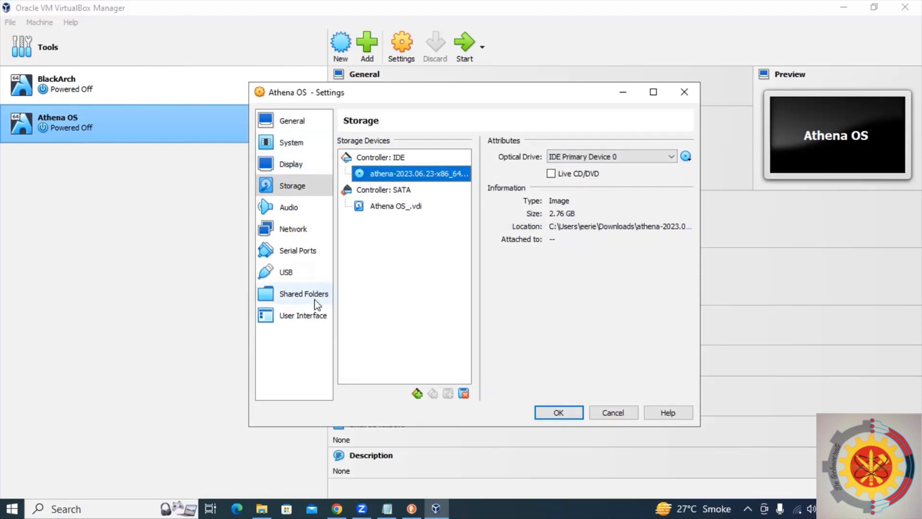
# Toggle the status bar option in the User Interface settings and save the settings.
pyautogui.click(317, 314)
pyautogui.moveTo(451, 95); pyautogui.dragTo(469, 16)
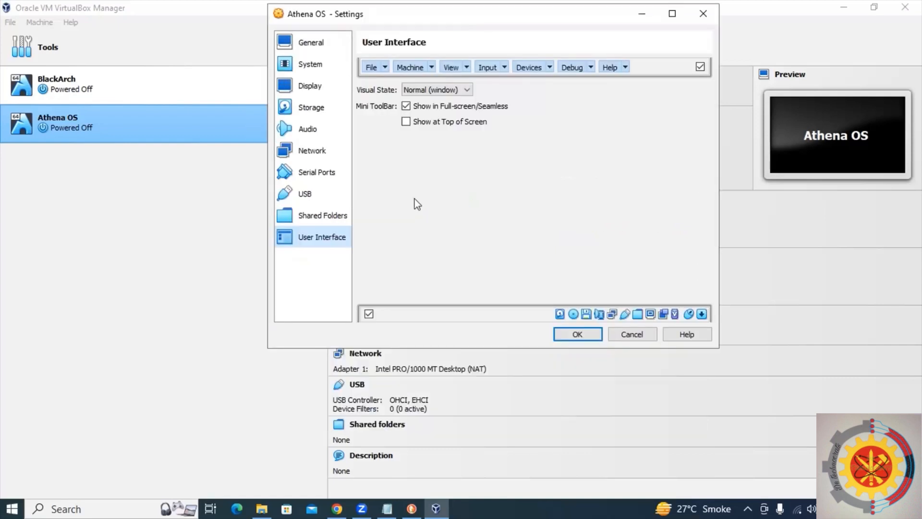
pyautogui.click(369, 314)
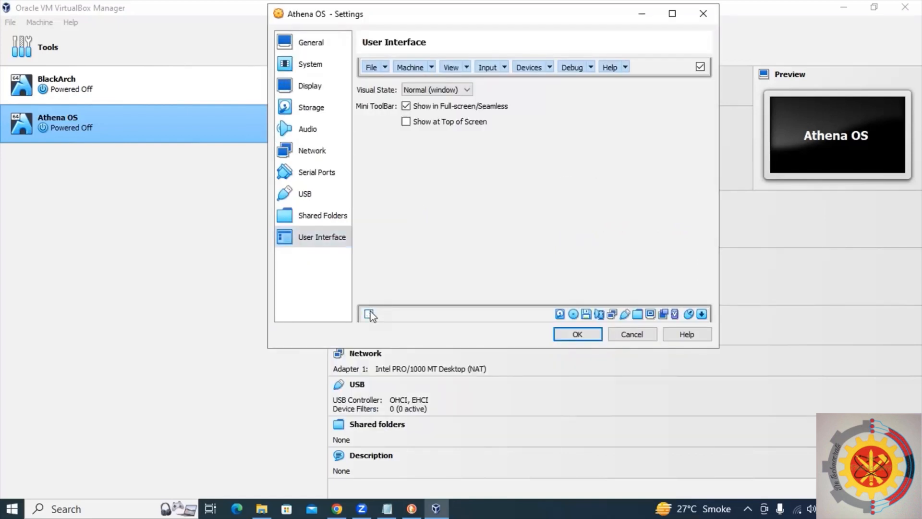
pyautogui.click(580, 334)
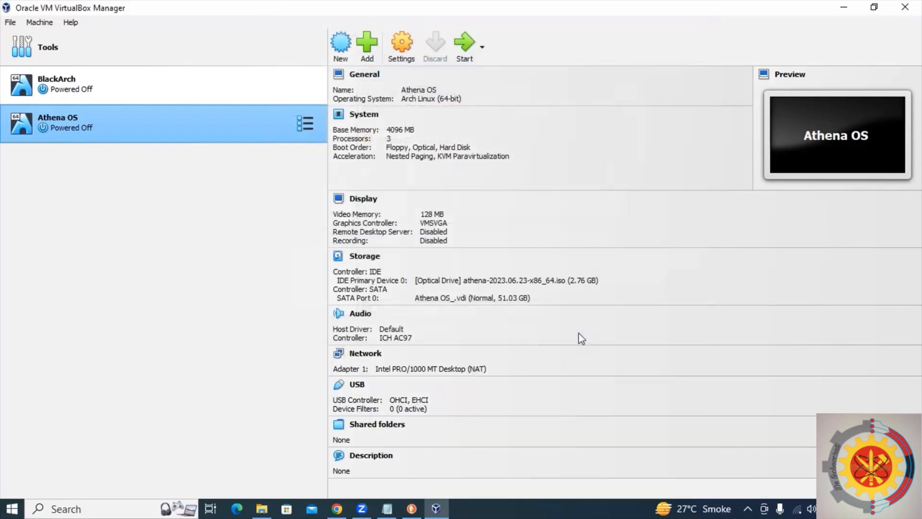
# Start the Athena OS machine, bring its window forward, and boot Athena OS (x86_64, BIOS, open source).
pyautogui.click(464, 46)
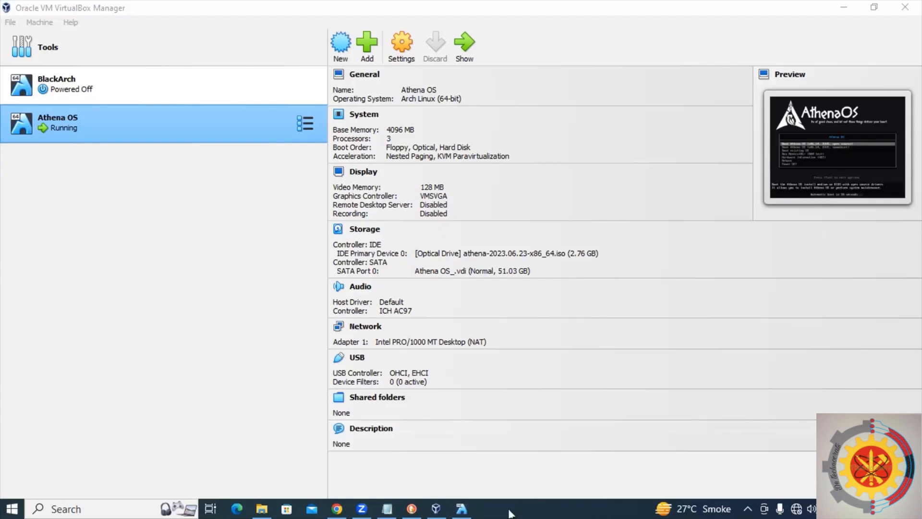
pyautogui.click(461, 509)
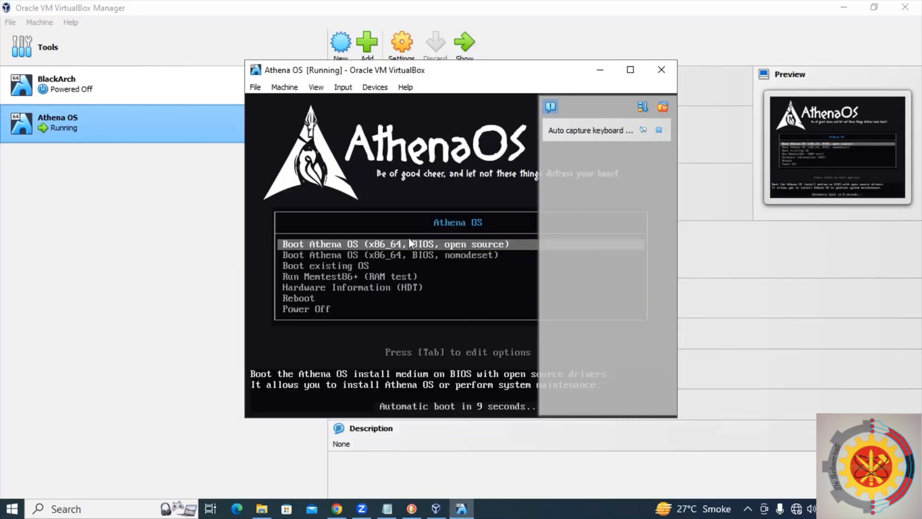
pyautogui.press('Return')
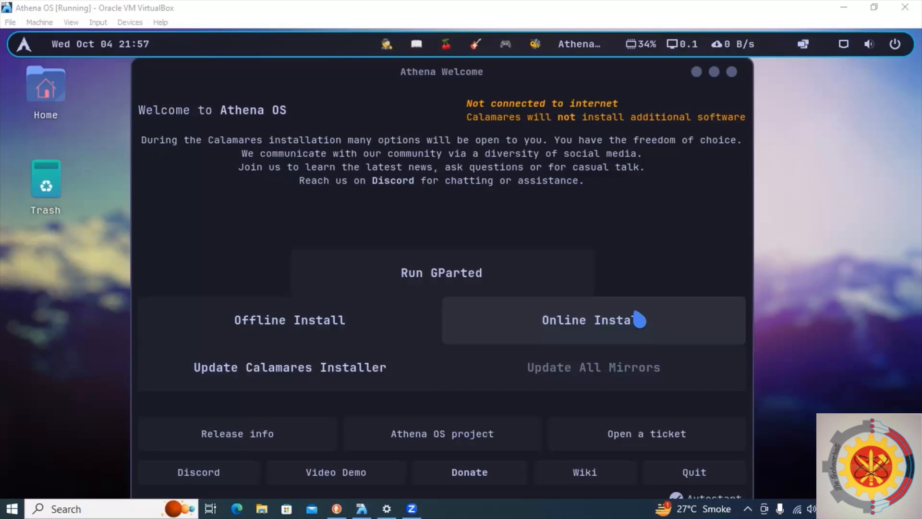
# Launch the offline installer and keep American English as the installer language.
pyautogui.click(343, 327)
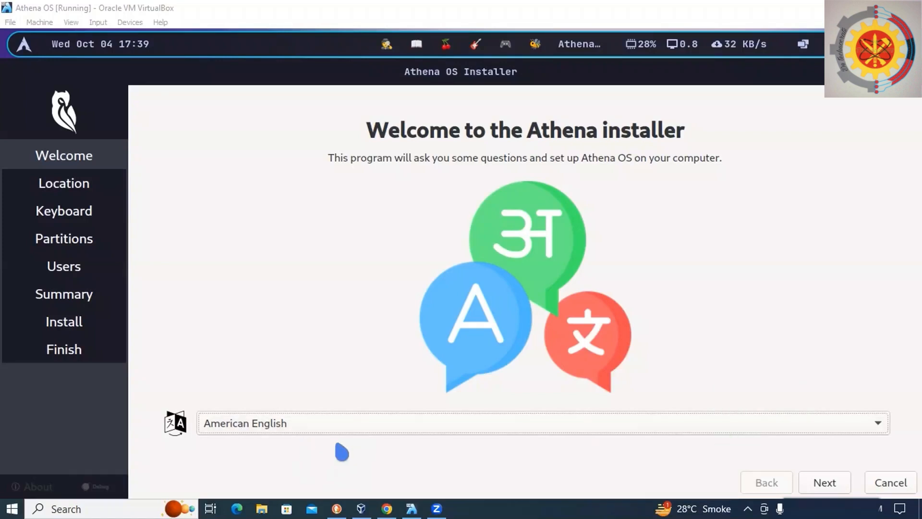
pyautogui.click(815, 486)
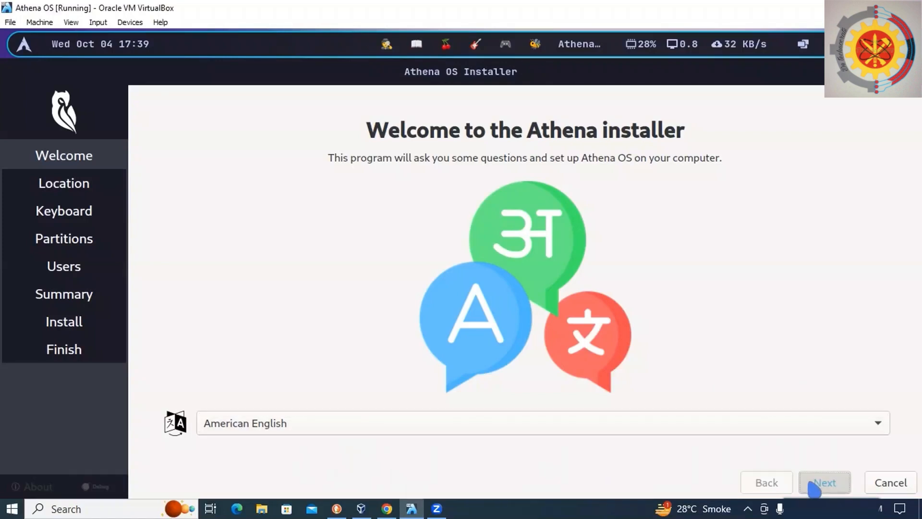
pyautogui.click(815, 486)
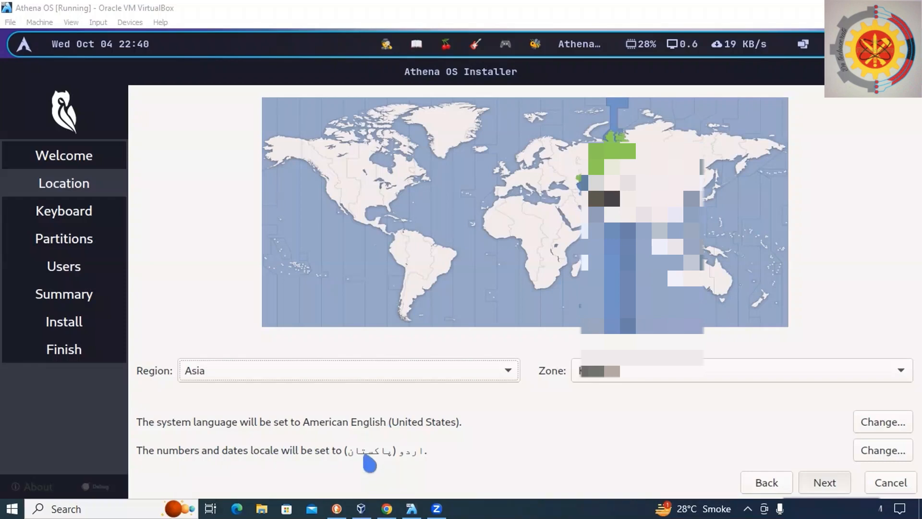
# Set the numbers and dates locale to en_US.UTF-8 and continue past the location page.
pyautogui.click(875, 451)
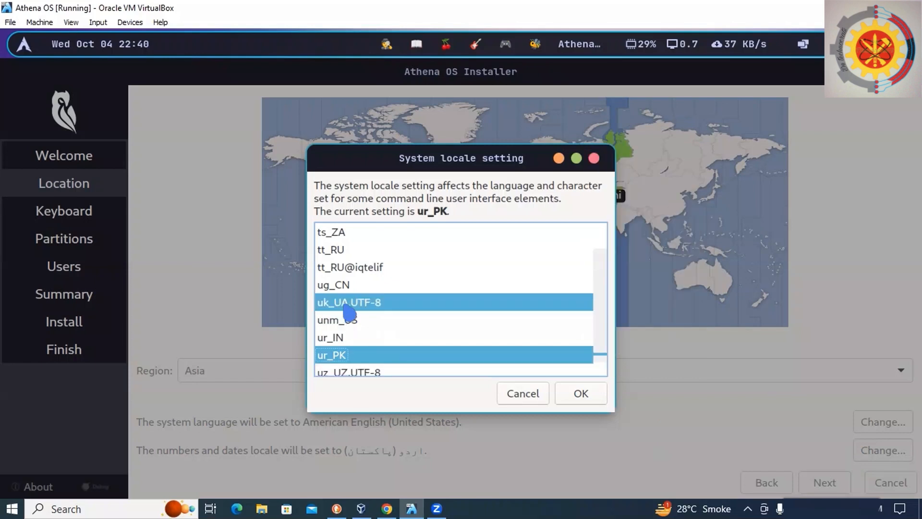
pyautogui.scroll(5, 353, 310)
pyautogui.scroll(20, 353, 307)
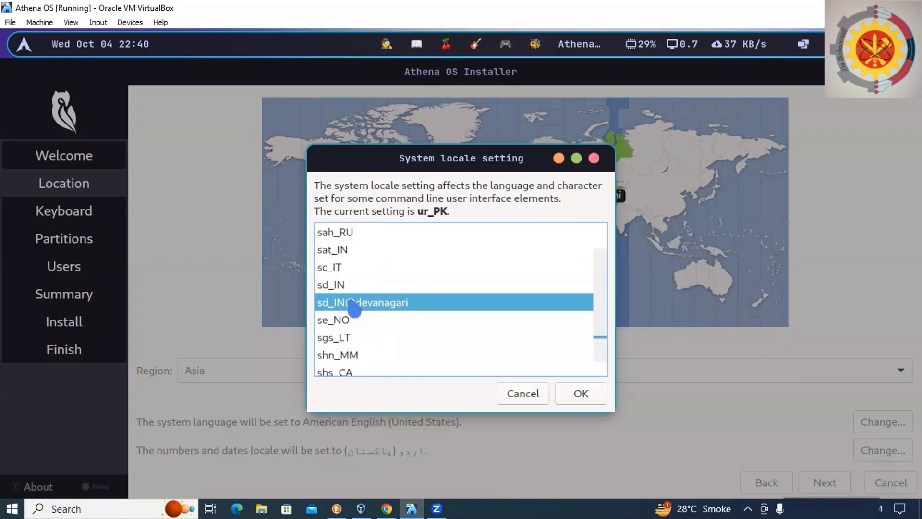
pyautogui.scroll(20, 356, 307)
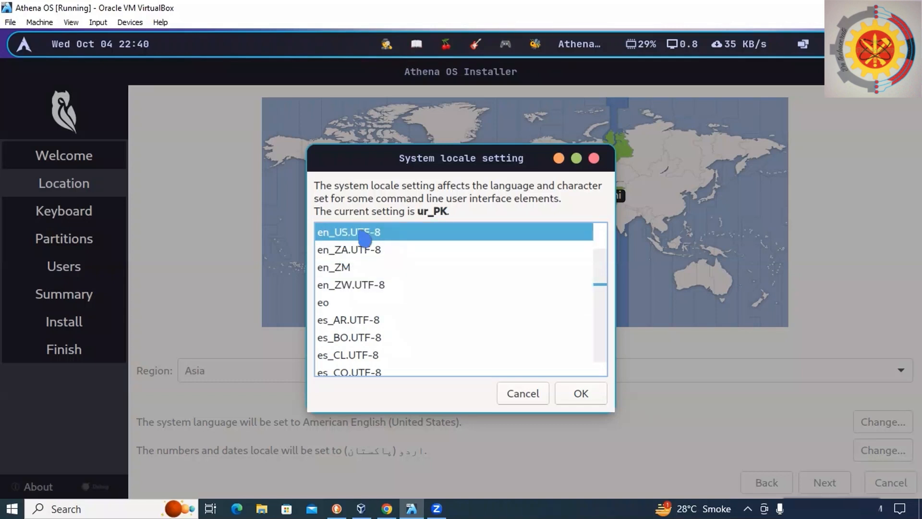
pyautogui.click(410, 232)
pyautogui.click(584, 392)
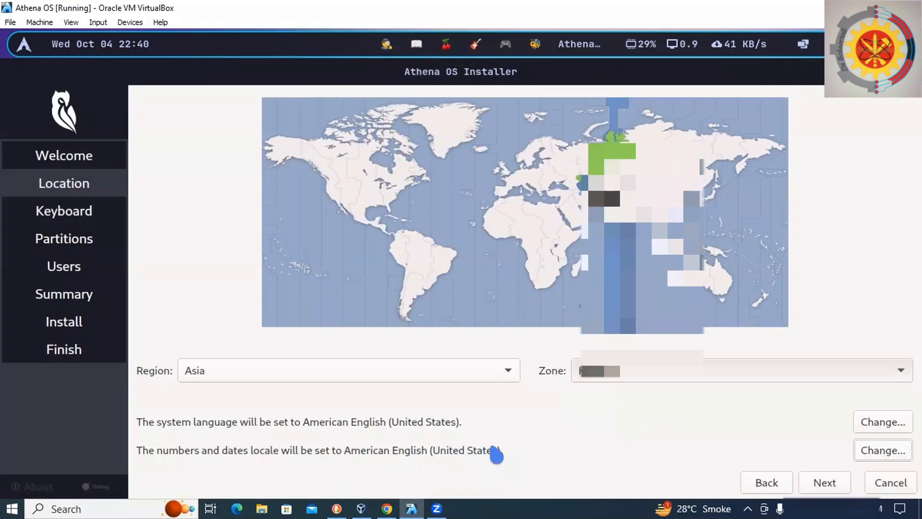
pyautogui.click(823, 482)
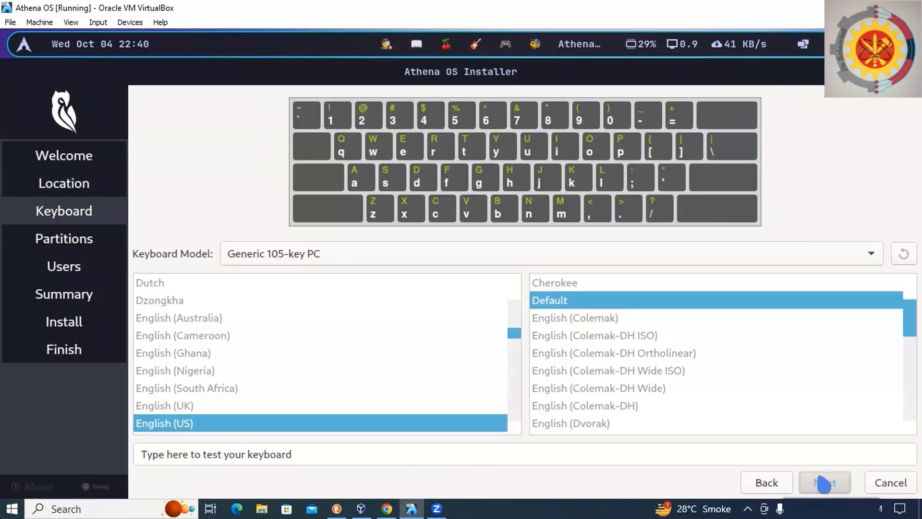
# Keep the default keyboard layout and choose to erase the disk for partitioning.
pyautogui.click(824, 481)
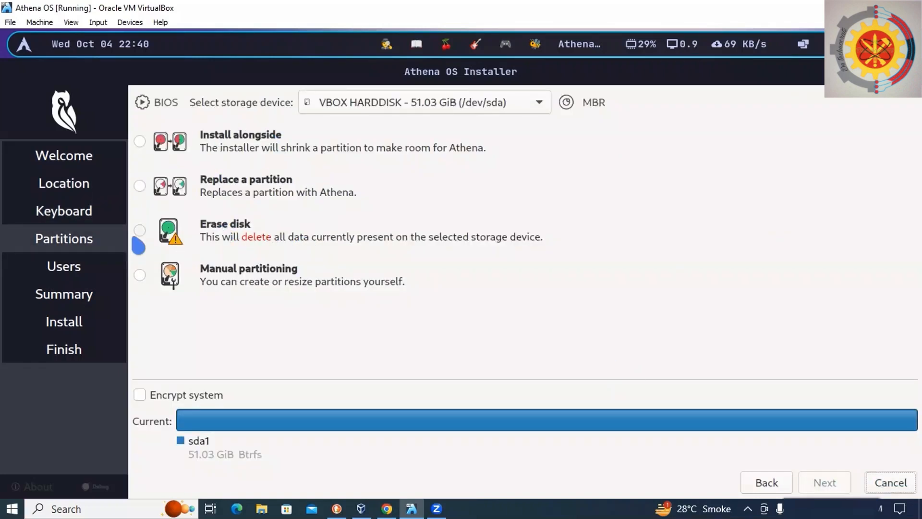
pyautogui.click(140, 232)
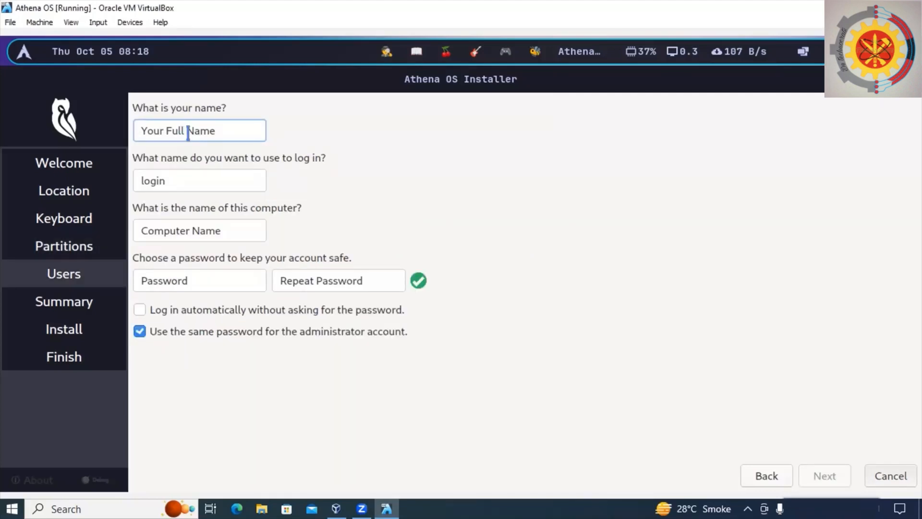
# Enter the user's name and shorten the computer name so it matches the login name.
pyautogui.write('eerie')
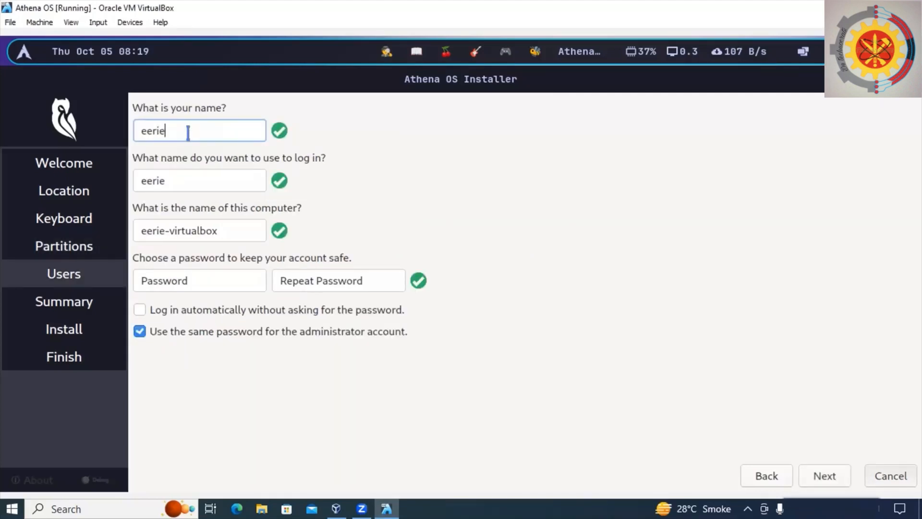
pyautogui.click(230, 226)
pyautogui.press('BackSpace')
pyautogui.press('BackSpace')
pyautogui.press('BackSpace')
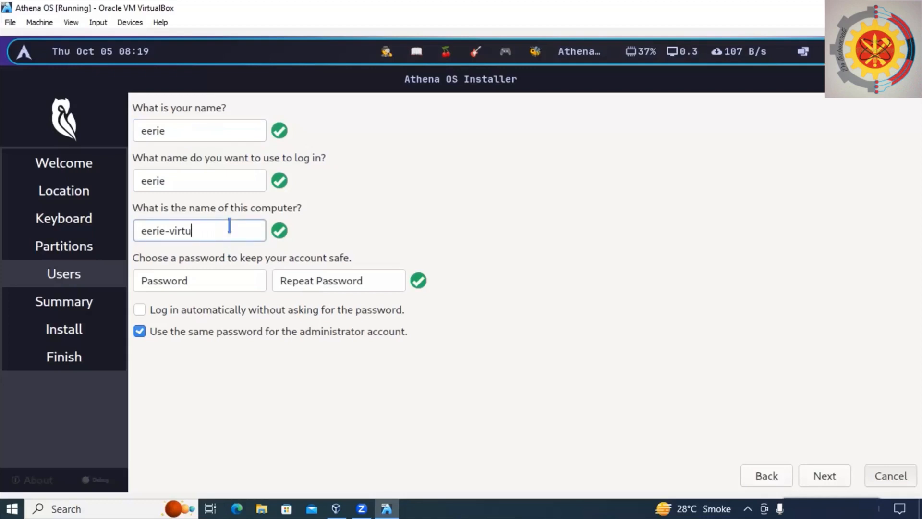
pyautogui.press('BackSpace')
pyautogui.press('BackSpace')
# Enter and repeat the account password, then continue to the summary.
pyautogui.click(198, 280)
pyautogui.click(346, 282)
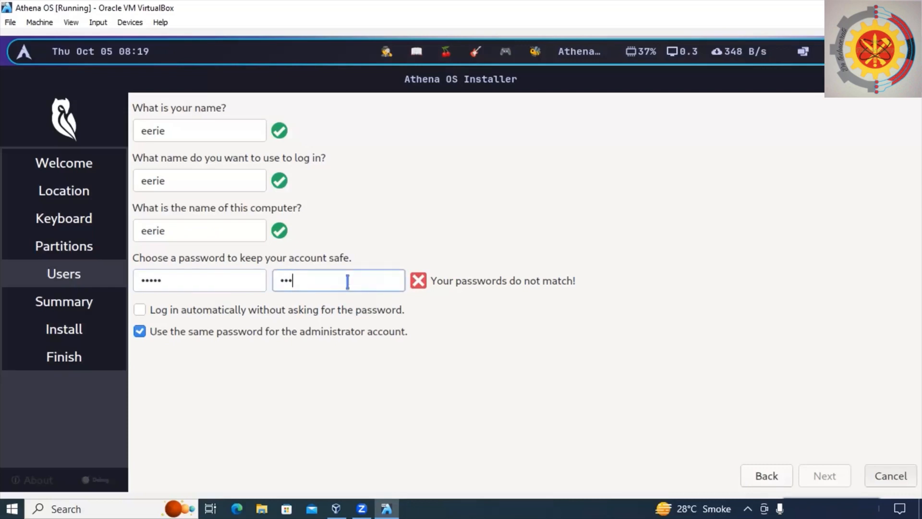
pyautogui.press('Return')
# Install Athena OS on the VBOX HARDDISK and finish the installer with Restart now checked.
pyautogui.scroll(-1, 470, 174)
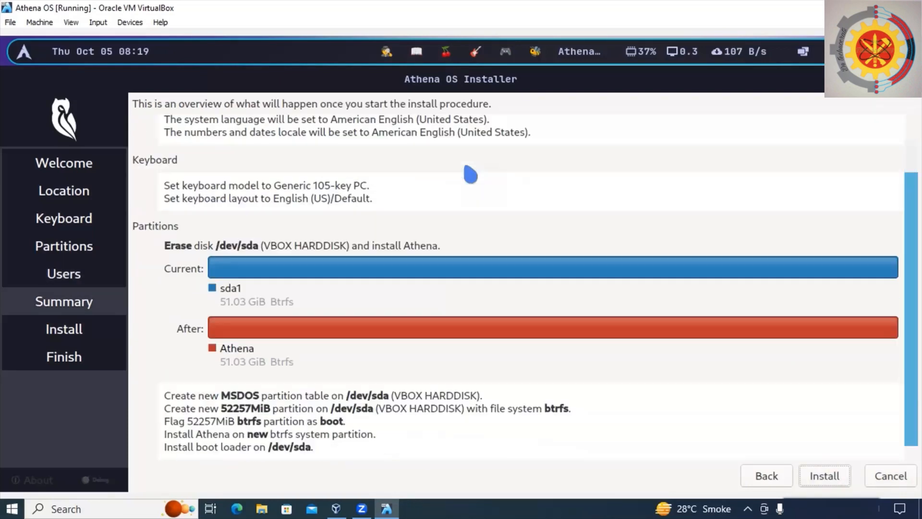
pyautogui.click(842, 471)
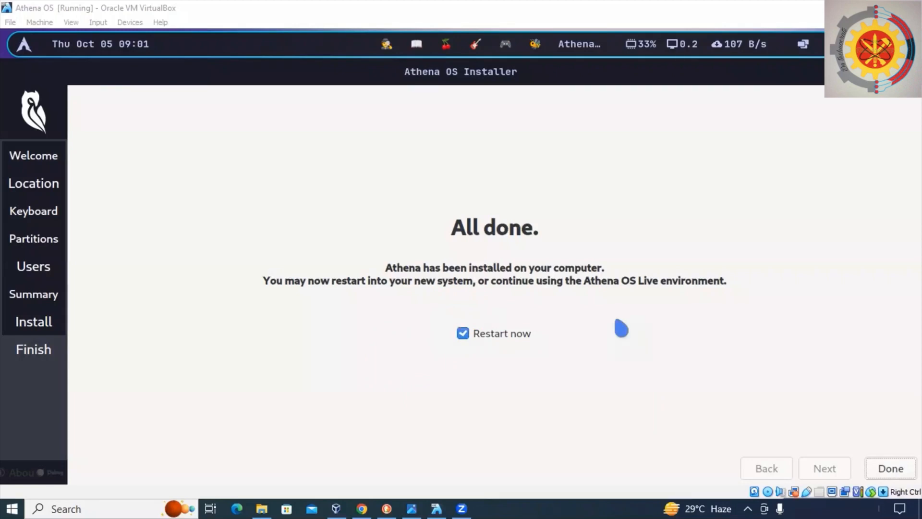
pyautogui.click(898, 472)
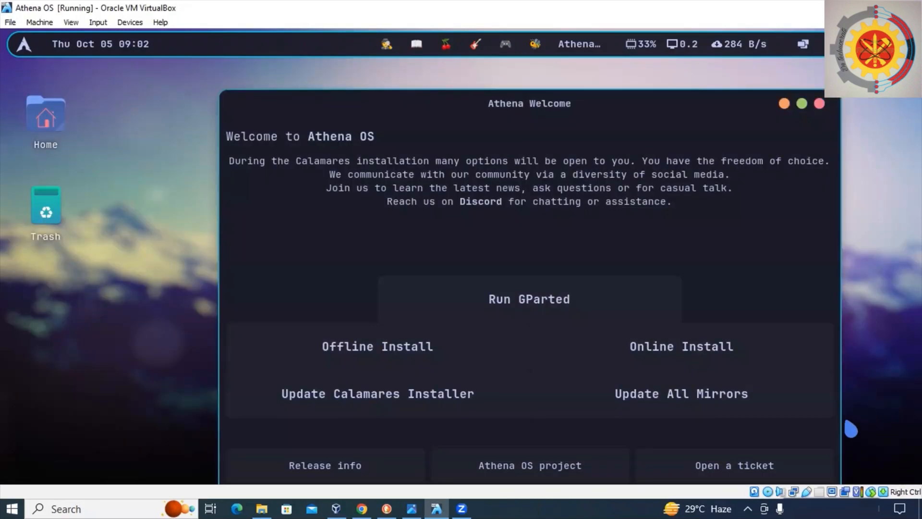
# In VirtualBox Manager, remove the Athena ISO disk from the machine's optical drive.
pyautogui.click(337, 509)
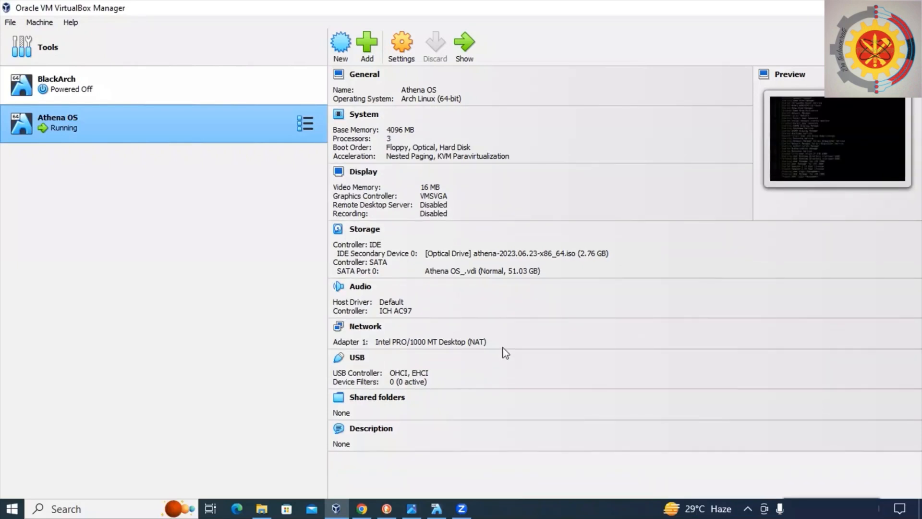
pyautogui.click(479, 258)
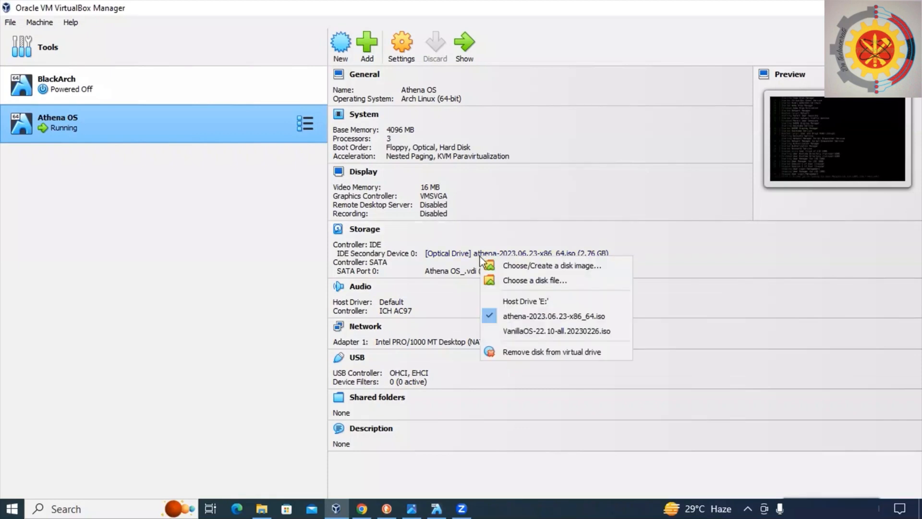
pyautogui.click(510, 356)
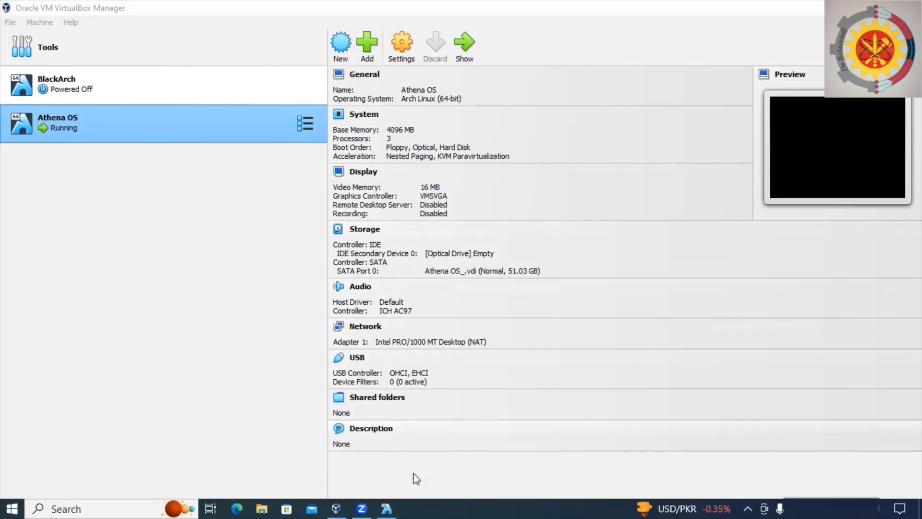
# Switch back to the Athena OS machine window and log in as the new user with the account password.
pyautogui.moveTo(386, 510)
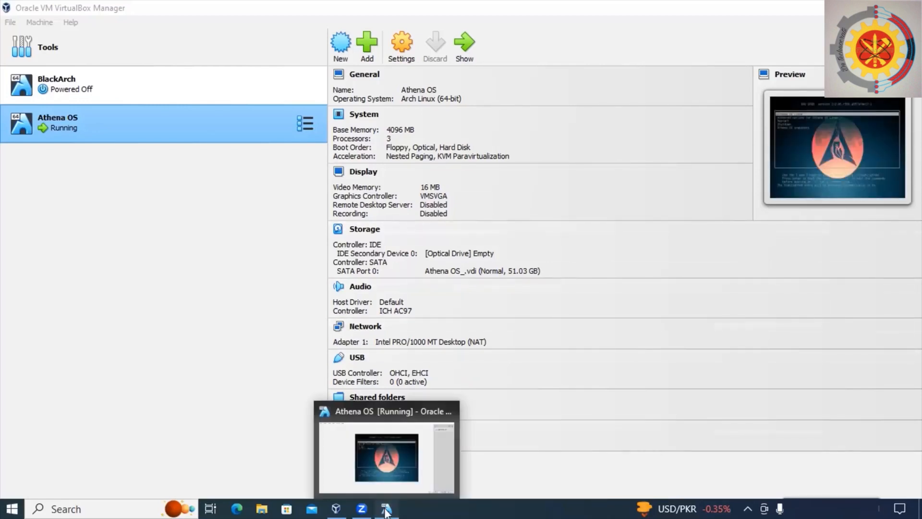
pyautogui.click(383, 449)
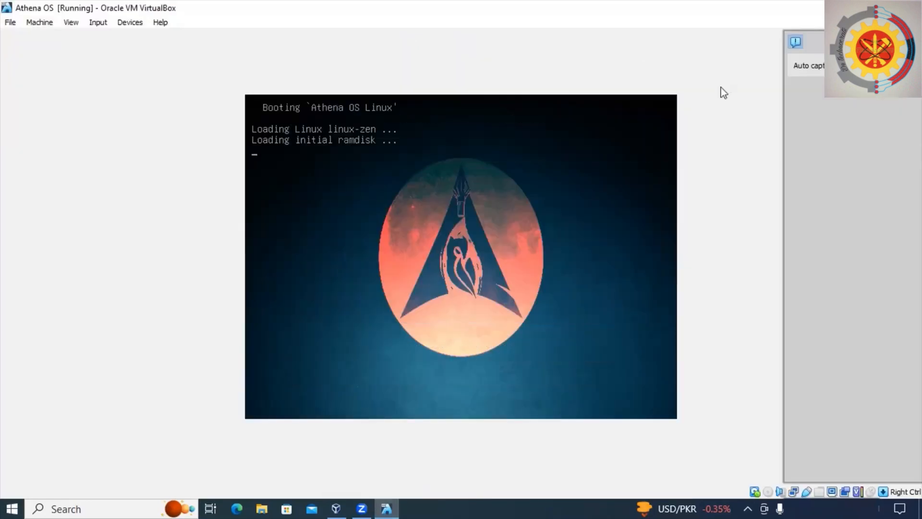
pyautogui.click(861, 7)
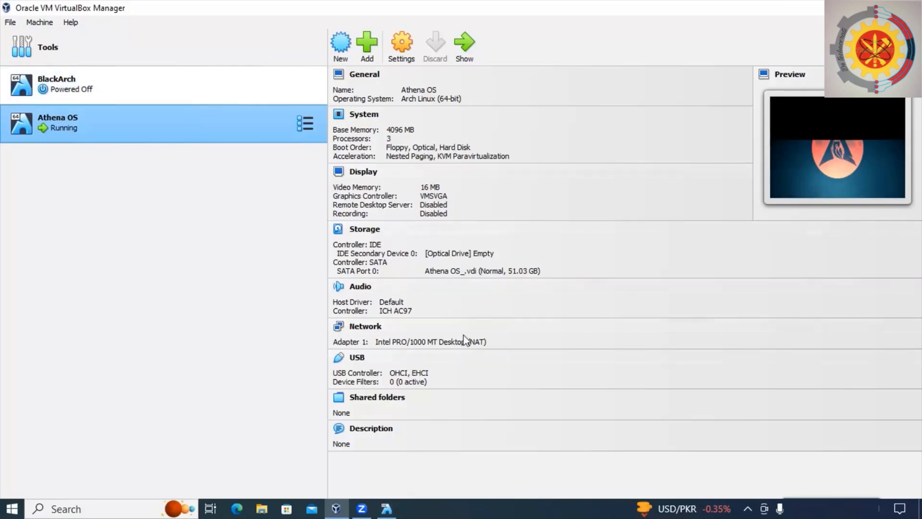
pyautogui.click(387, 509)
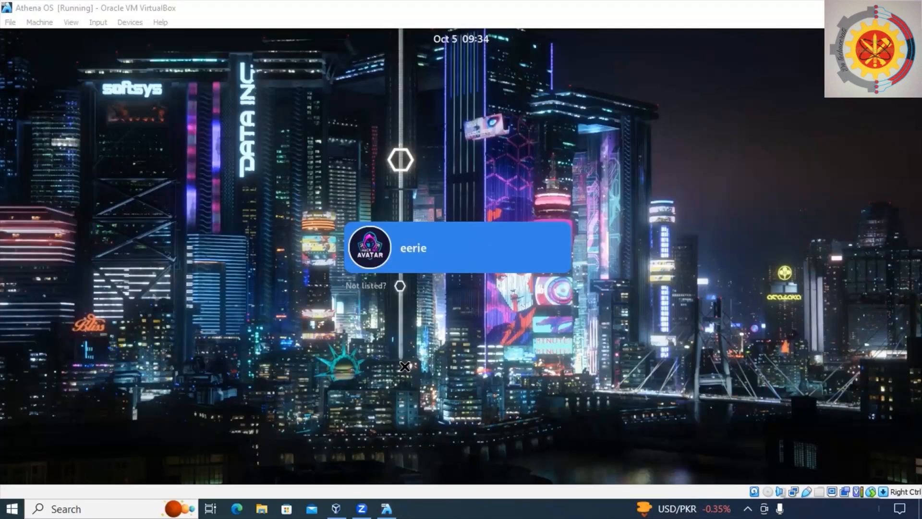
pyautogui.click(437, 248)
pyautogui.write('******')
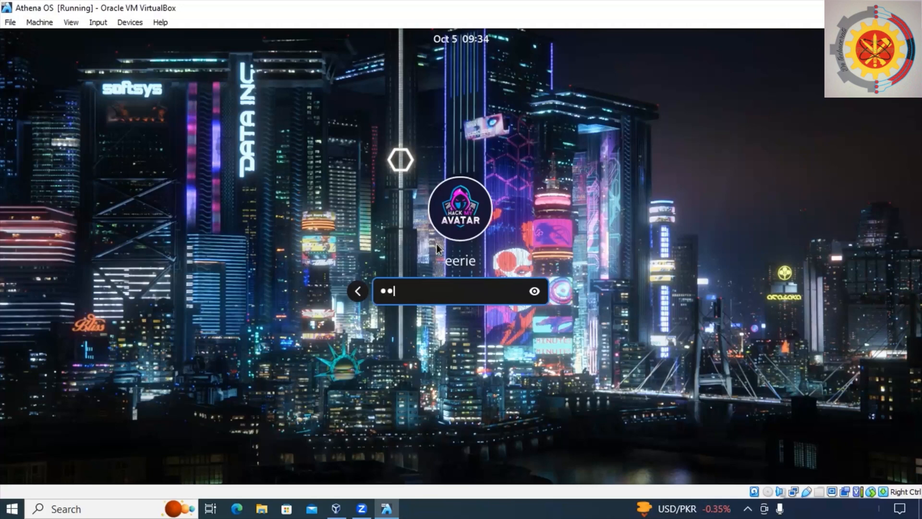
pyautogui.press('Return')
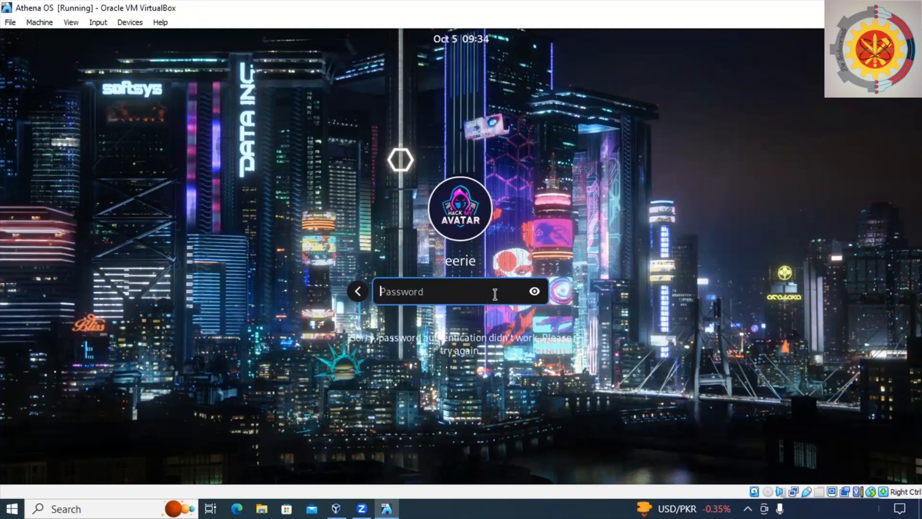
pyautogui.write('*****')
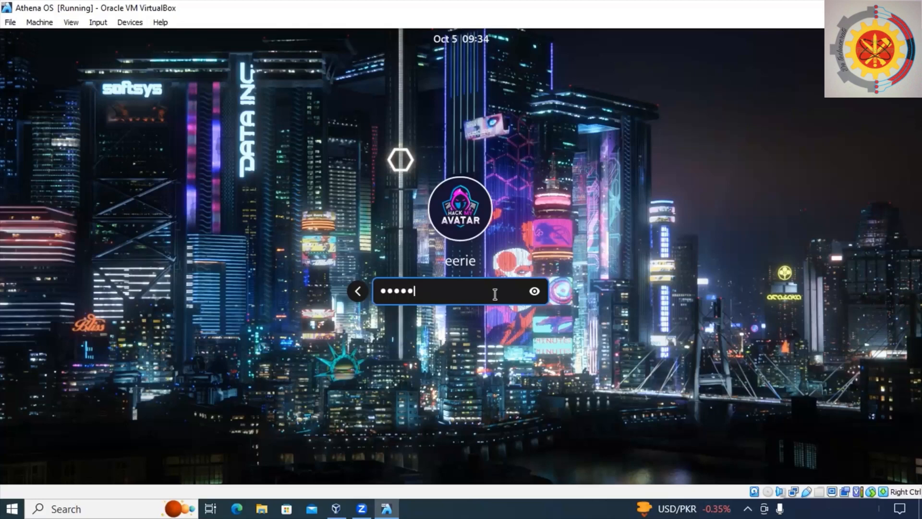
pyautogui.press('Return')
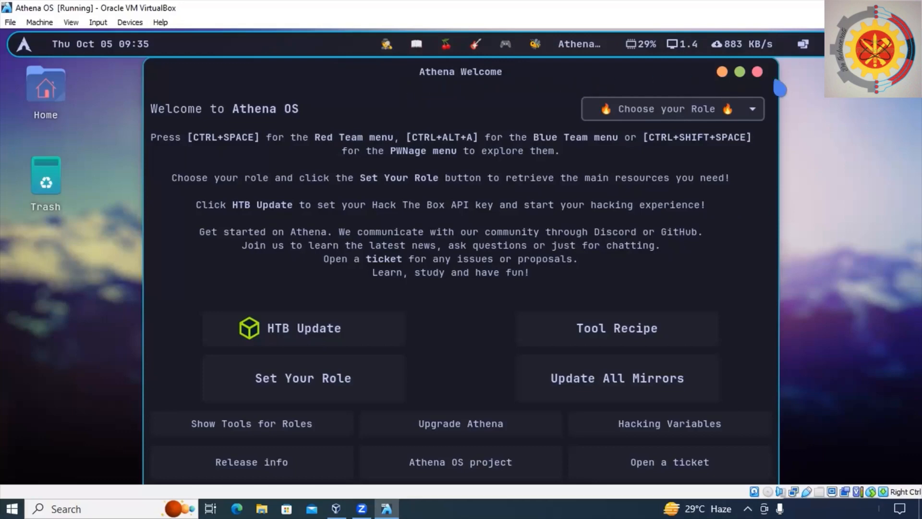
# Close the welcome window and open the Software app by searching Activities for App.
pyautogui.click(759, 73)
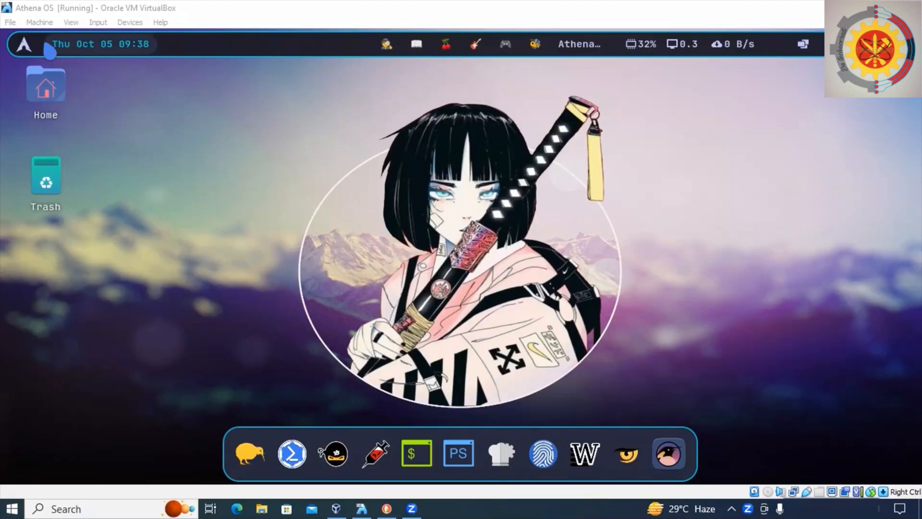
pyautogui.click(25, 44)
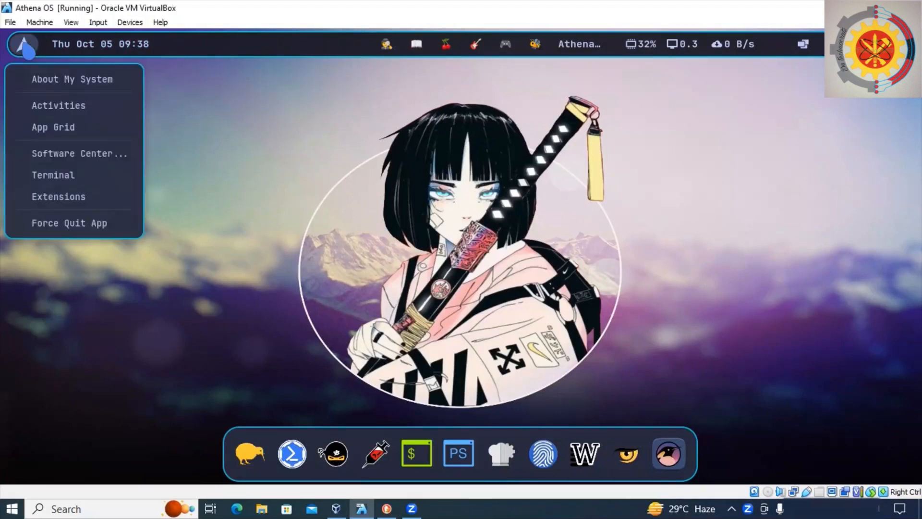
pyautogui.click(35, 107)
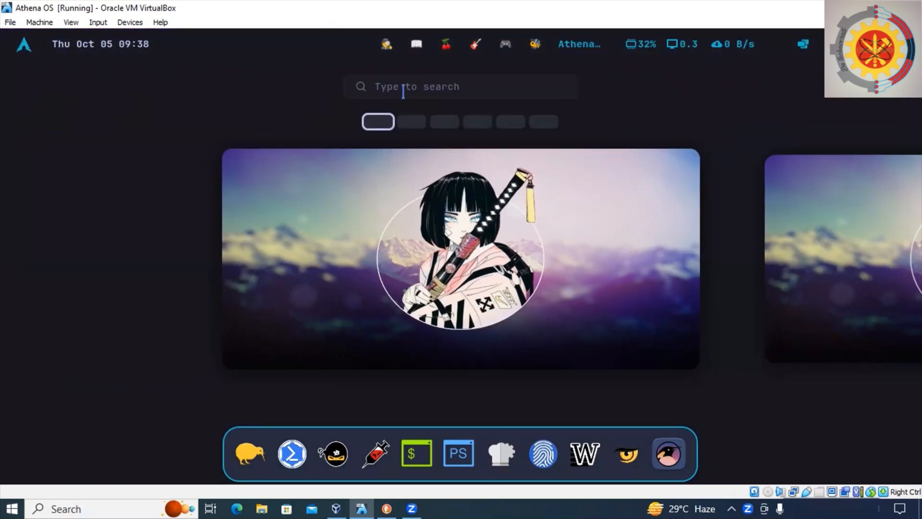
pyautogui.write('A')
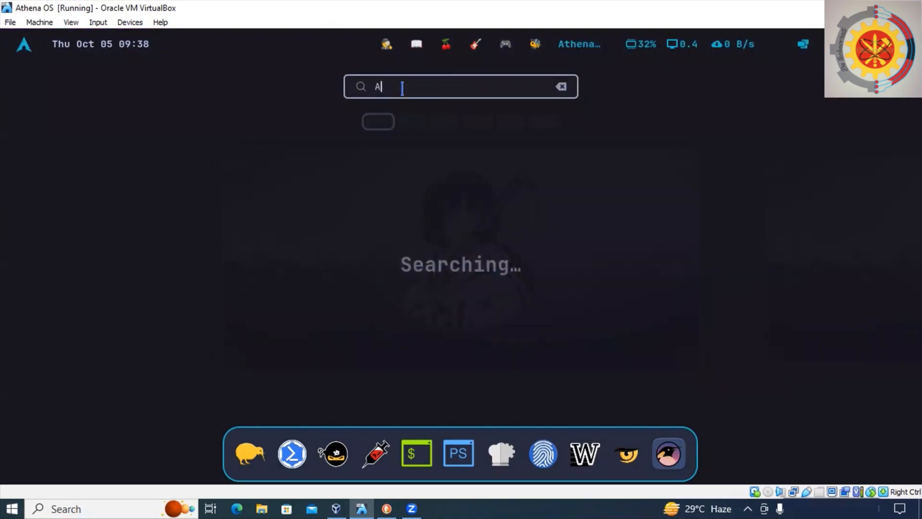
pyautogui.write('pp')
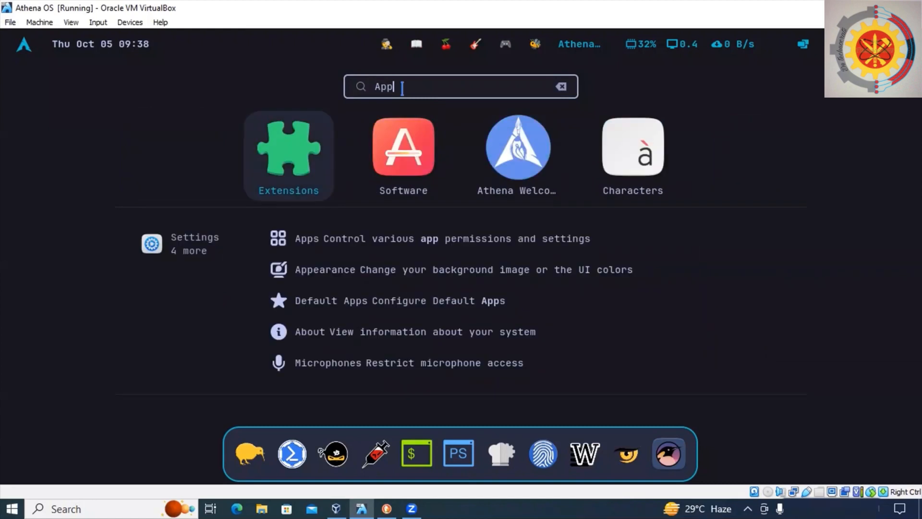
pyautogui.click(394, 151)
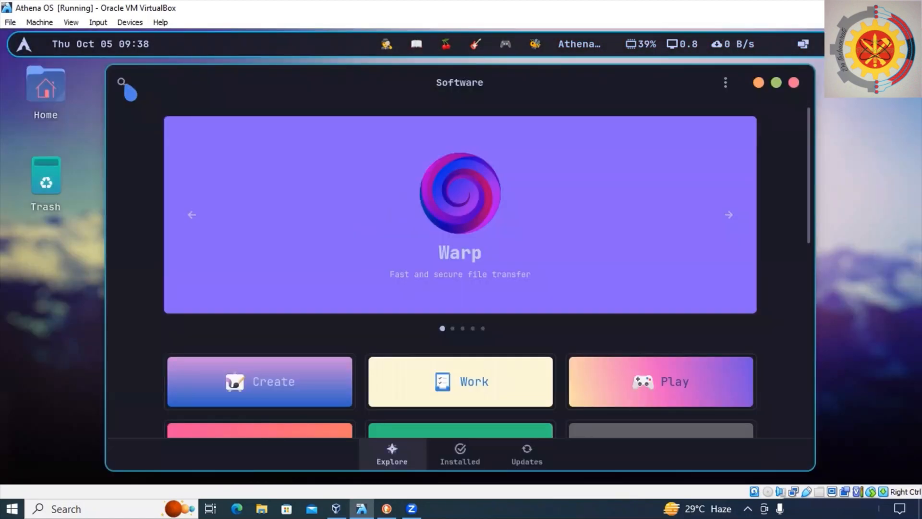
# Search the Software app for browser.
pyautogui.click(123, 84)
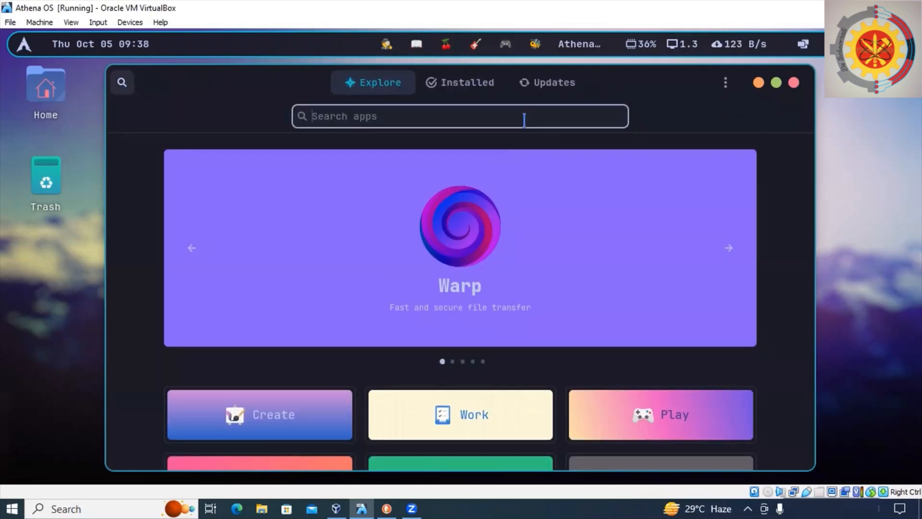
pyautogui.write('browser')
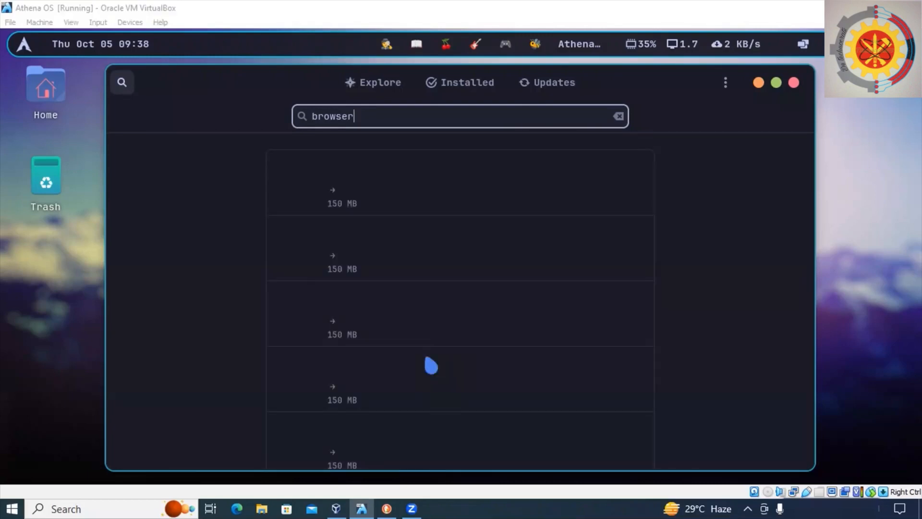
# Open Brave Browser's details page from the browser search results and close the Software app.
pyautogui.scroll(-1, 545, 186)
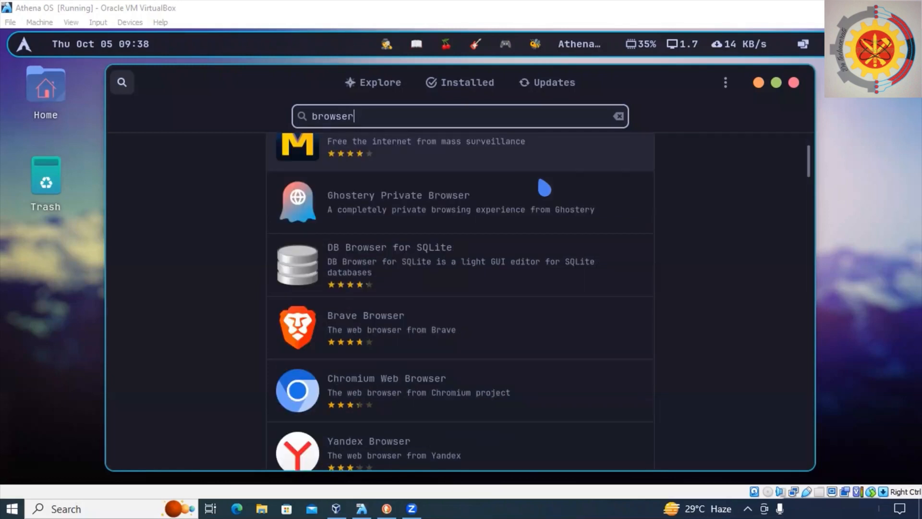
pyautogui.scroll(-2, 545, 187)
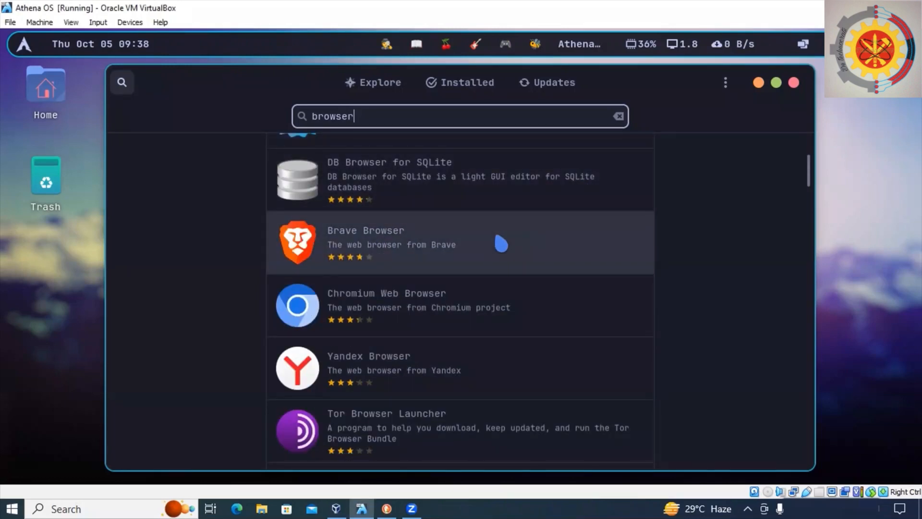
pyautogui.click(501, 244)
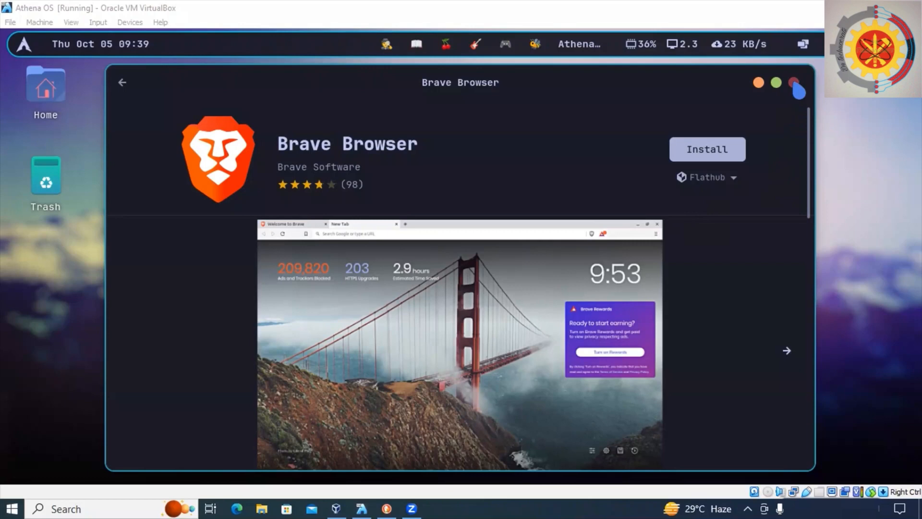
pyautogui.click(794, 83)
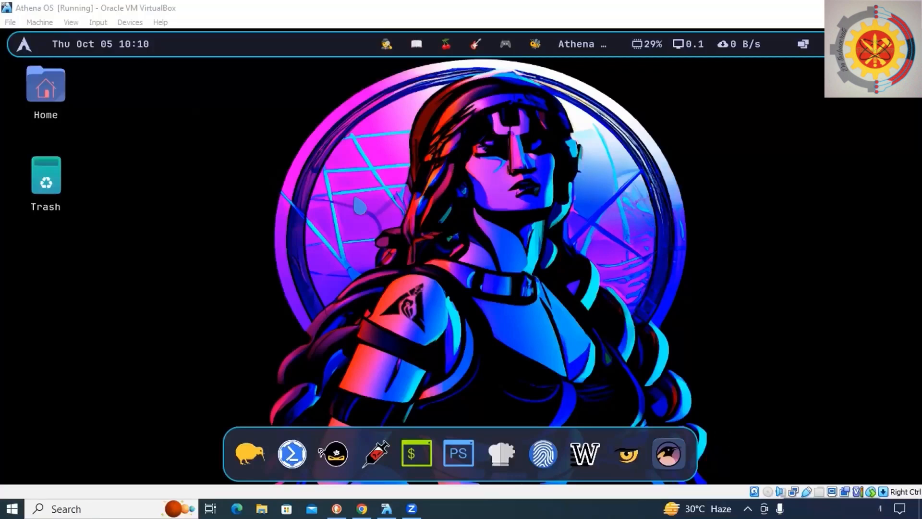
# Change the desktop background to the 'Study Learn Enjoy Attack!' wallpaper in Appearance settings and close Settings.
pyautogui.rightClick(386, 203)
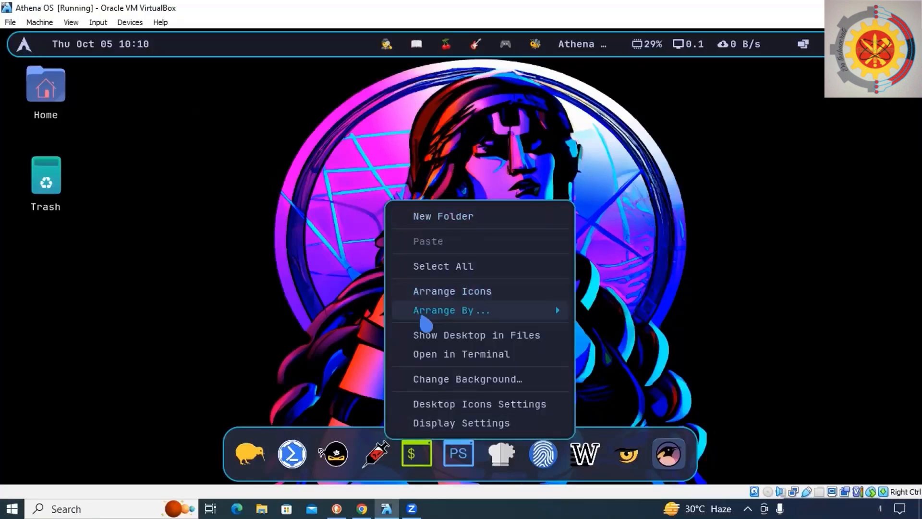
pyautogui.click(444, 423)
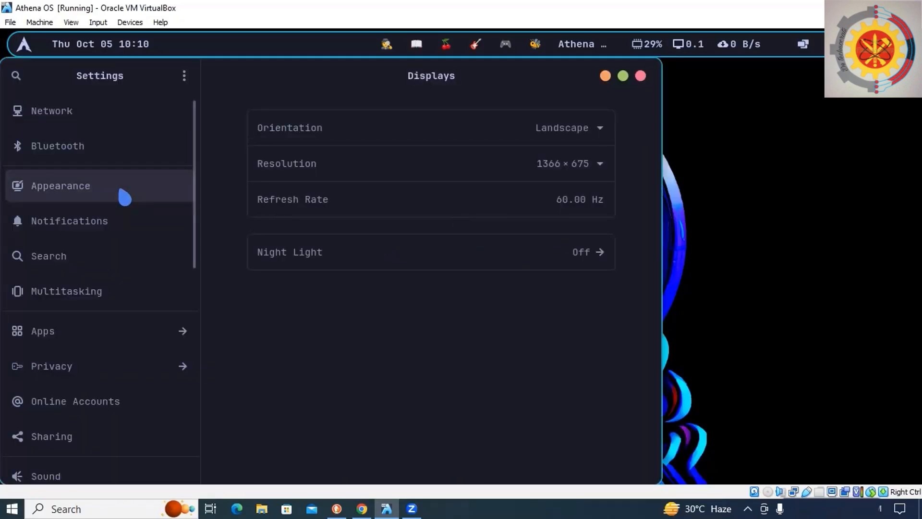
pyautogui.click(132, 196)
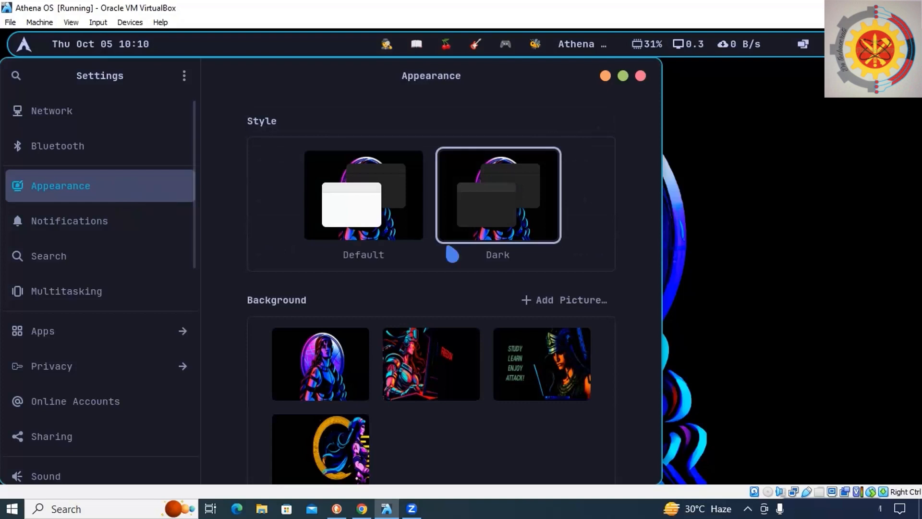
pyautogui.click(555, 353)
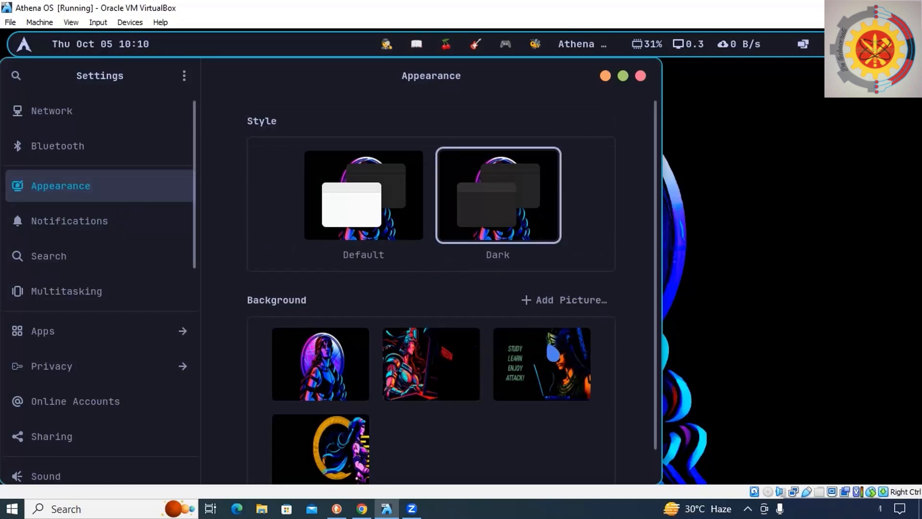
pyautogui.click(641, 76)
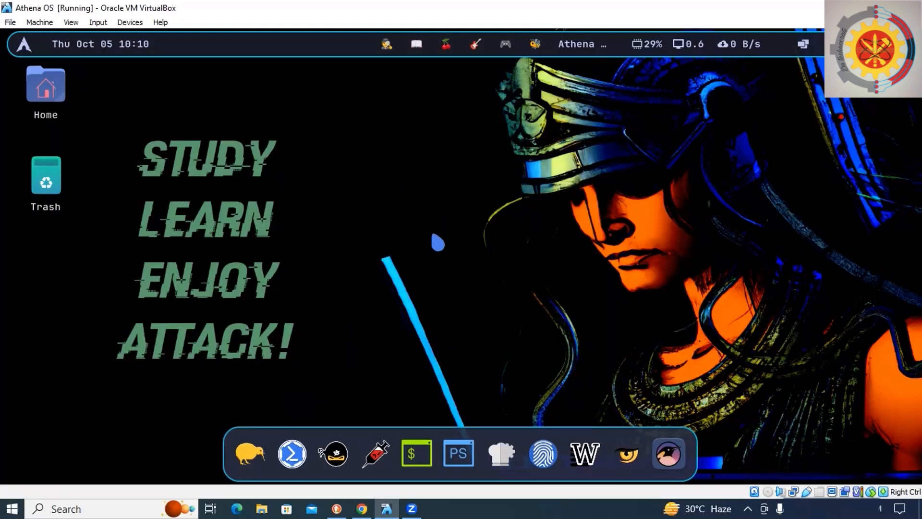
# Open the terminal from the dock, maximize its window, and run clear.
pyautogui.click(417, 454)
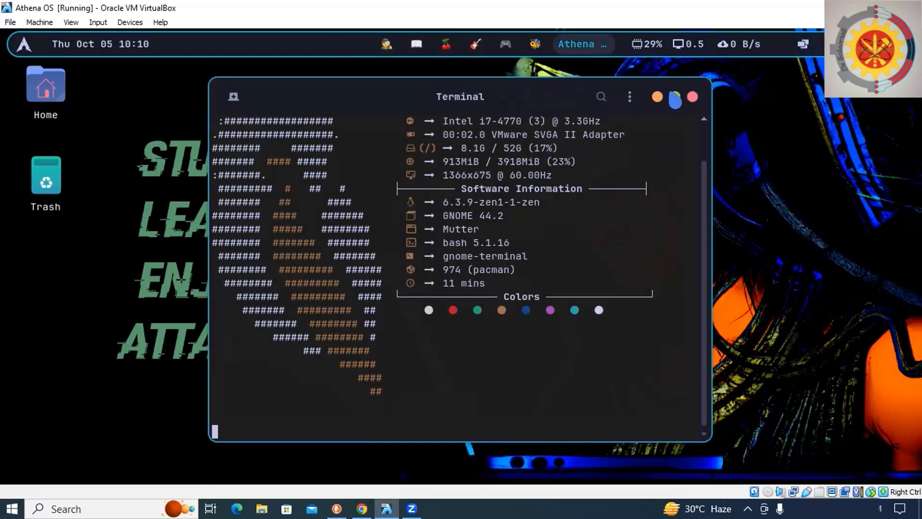
pyautogui.click(674, 96)
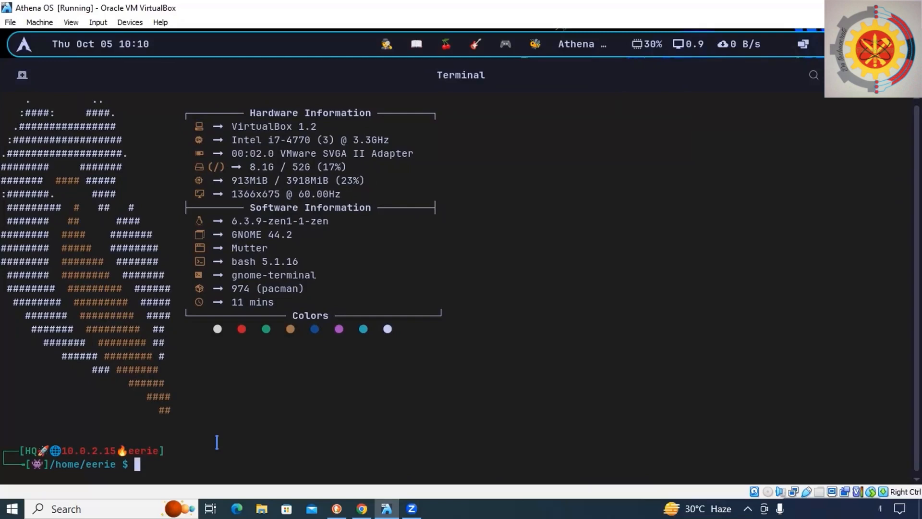
pyautogui.write('clear')
pyautogui.press('Return')
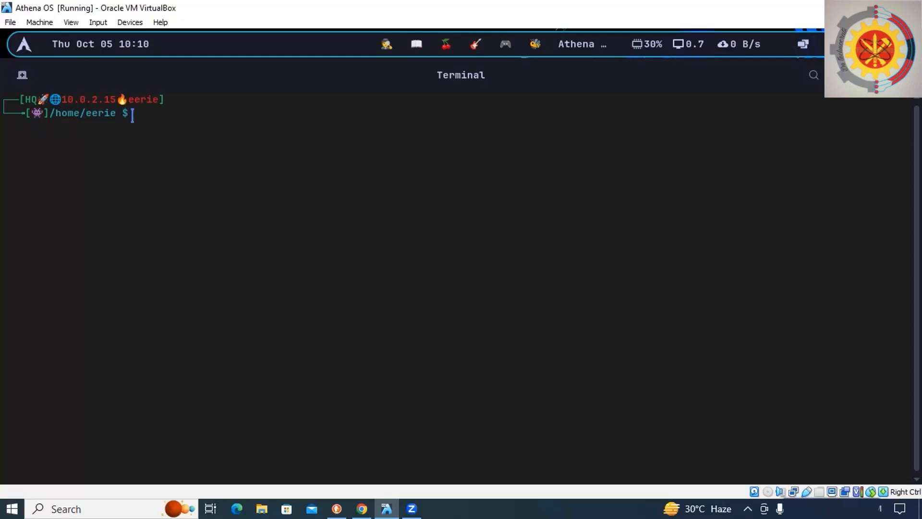
# Run sudo pacman -Syu in the terminal to update the system.
pyautogui.write('sudo pacman -Syu')
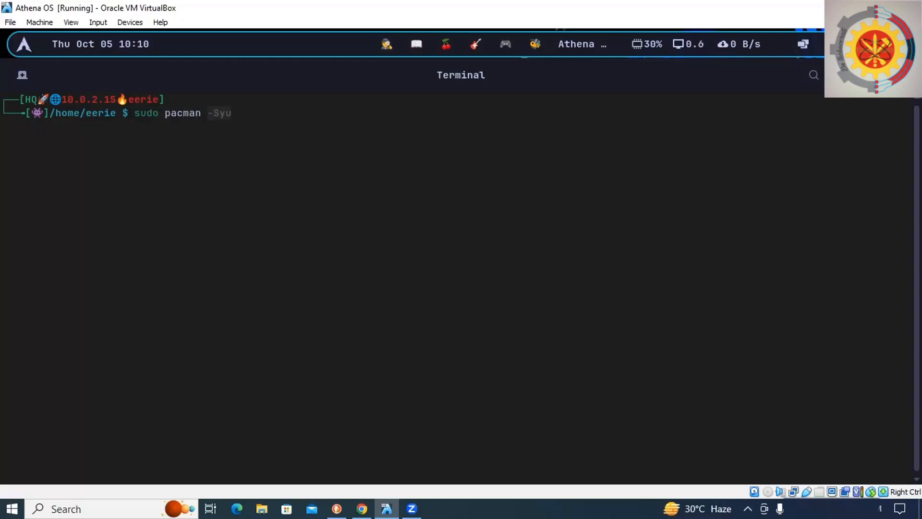
pyautogui.press('Return')
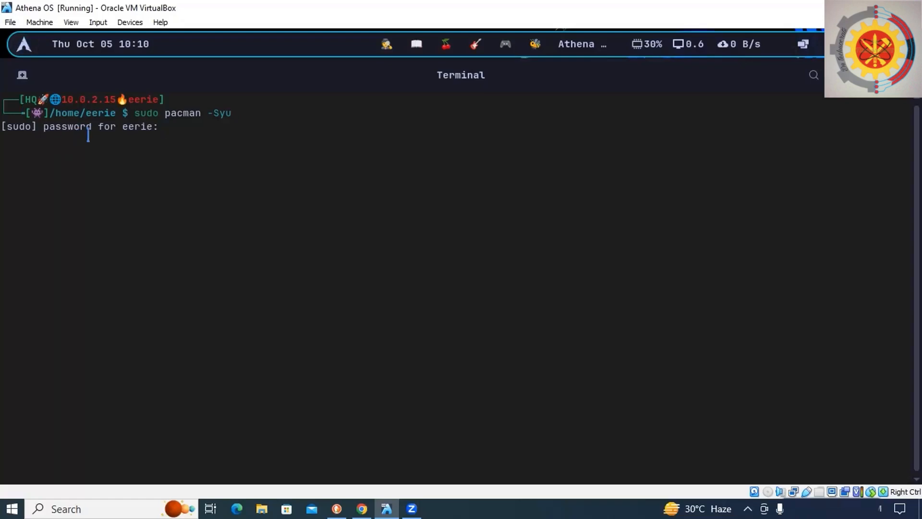
# Close the terminal window while the sudo password prompt is waiting.
pyautogui.moveTo(148, 114); pyautogui.dragTo(159, 114)
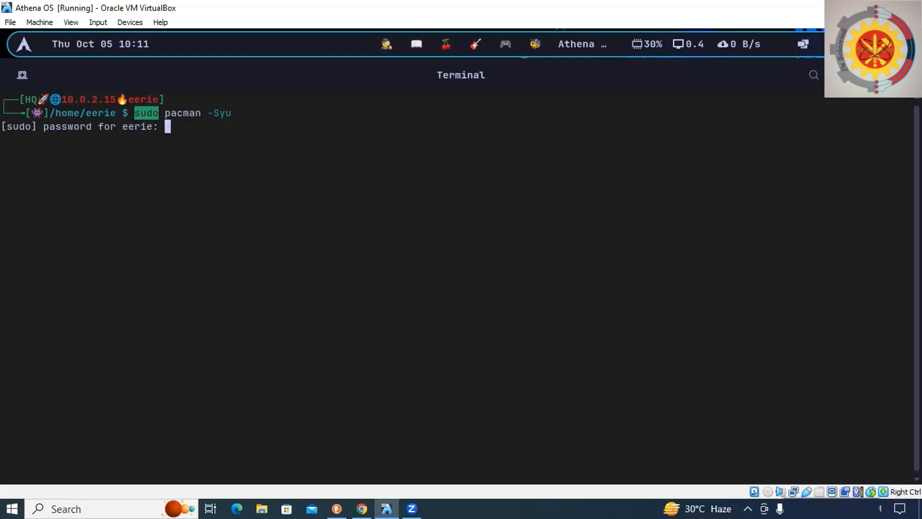
pyautogui.click(901, 75)
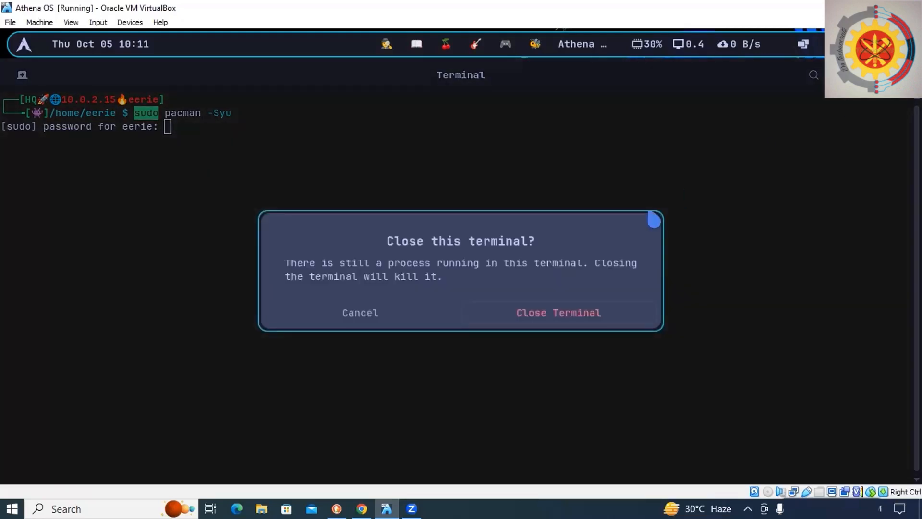